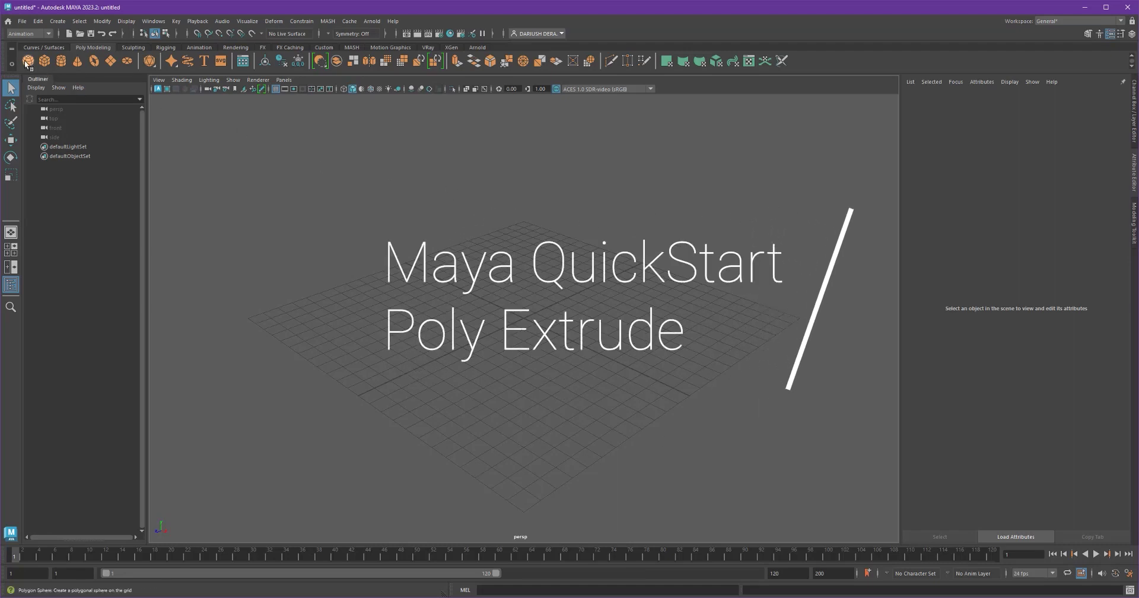
# Create a polygon sphere at the centre of the grid
pyautogui.click(27, 61)
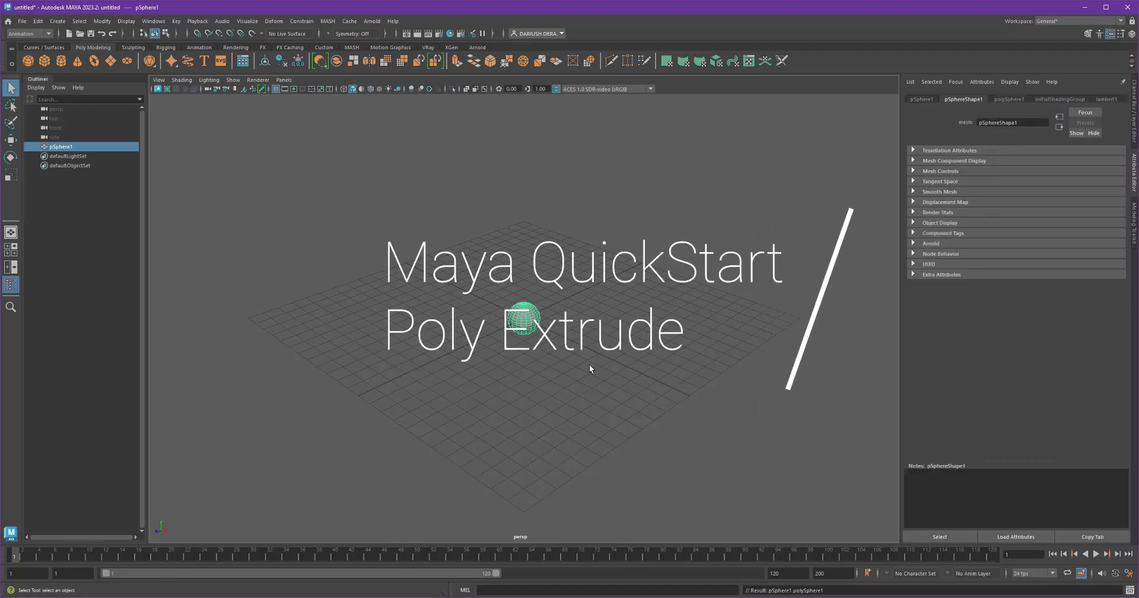
pyautogui.keyDown('alt'); pyautogui.moveTo(533, 385); pyautogui.dragTo(529, 372, button='middle'); pyautogui.keyUp('alt')
pyautogui.keyDown('alt'); pyautogui.moveTo(471, 372); pyautogui.dragTo(767, 341, button='right'); pyautogui.keyUp('alt')
pyautogui.keyDown('alt'); pyautogui.moveTo(534, 356); pyautogui.dragTo(752, 346, button='right'); pyautogui.keyUp('alt')
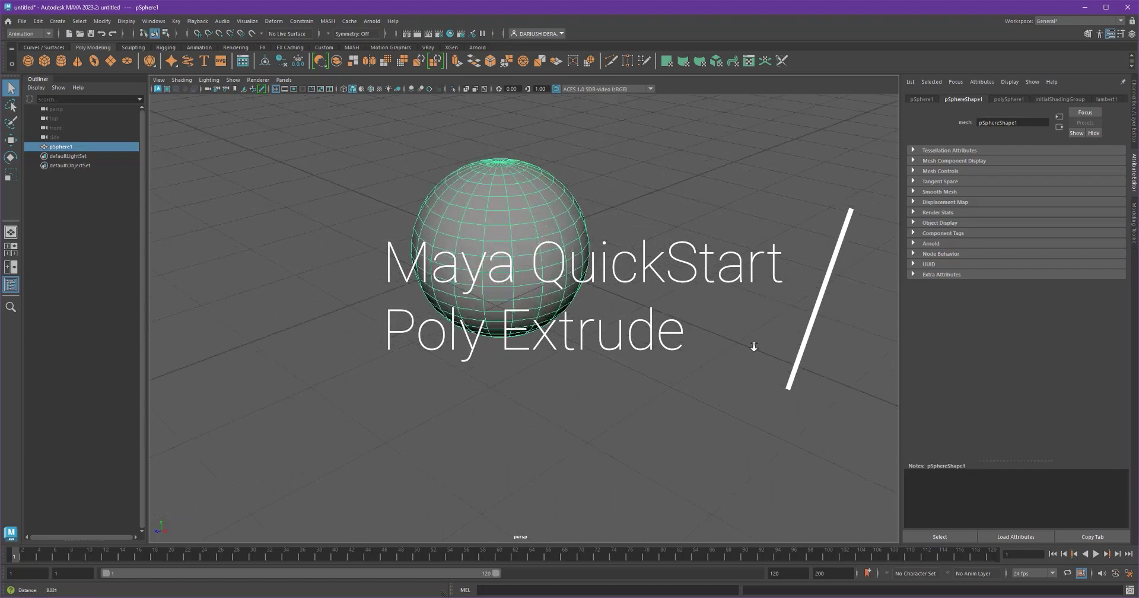
pyautogui.keyDown('alt'); pyautogui.moveTo(609, 315); pyautogui.dragTo(517, 391, button='middle'); pyautogui.keyUp('alt')
pyautogui.scroll(3, 516, 390)
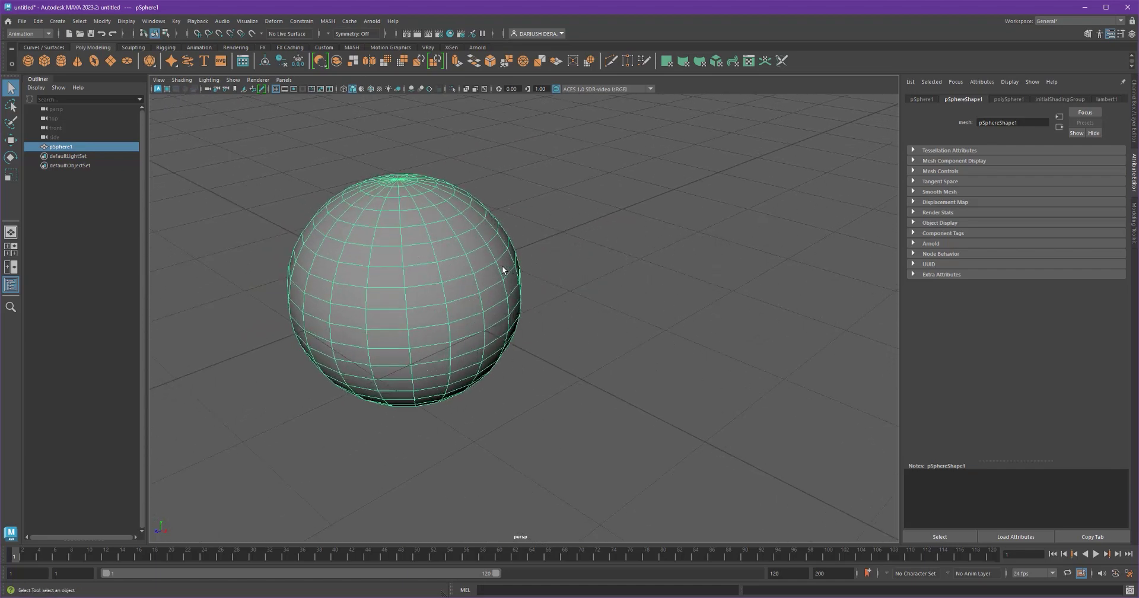
# Switch the sphere to face selection and extrude one face on its side outward along the X axis with the Move tool
pyautogui.moveTo(503, 267); pyautogui.dragTo(502, 293, button='right')
pyautogui.click(497, 315)
pyautogui.press('w')
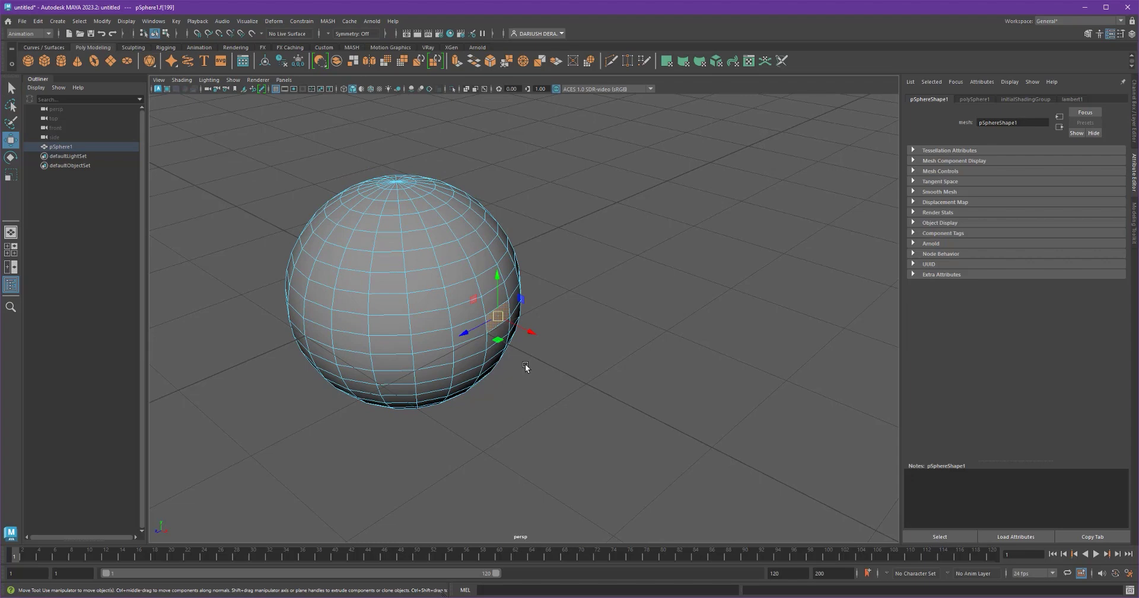
pyautogui.scroll(5, 534, 356)
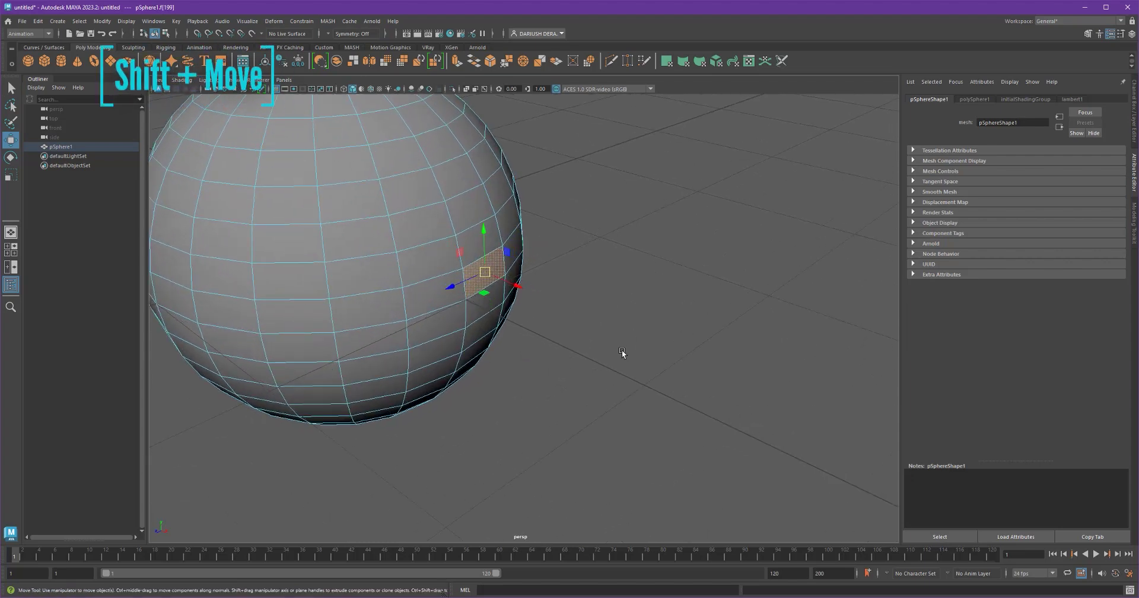
pyautogui.keyDown('shift'); pyautogui.moveTo(516, 287); pyautogui.dragTo(623, 328); pyautogui.keyUp('shift')
pyautogui.click(498, 195)
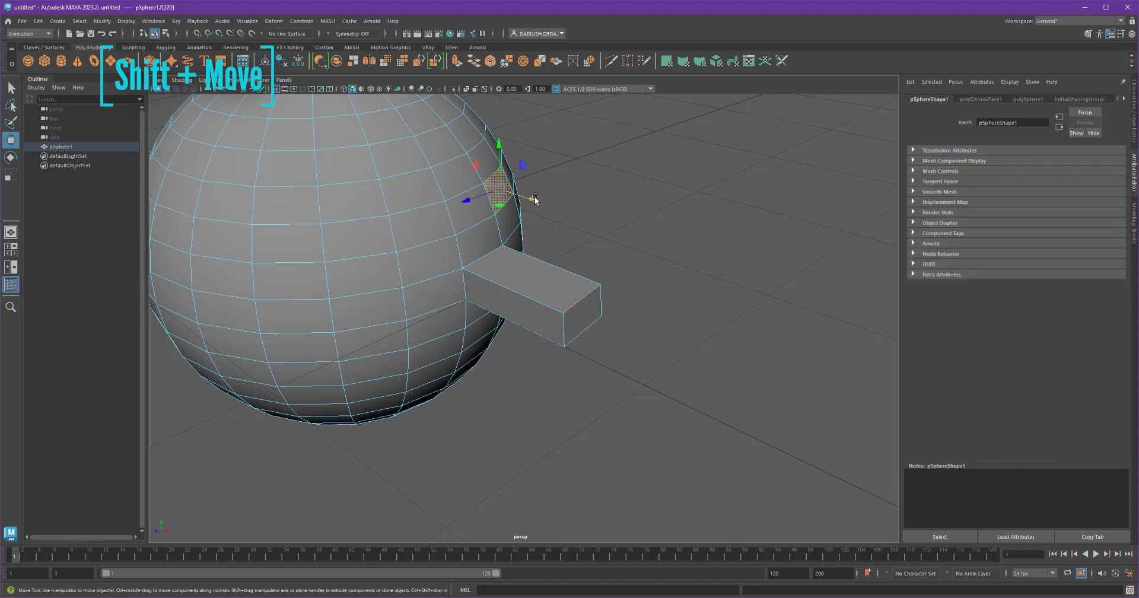
pyautogui.keyDown('shift'); pyautogui.moveTo(532, 197); pyautogui.dragTo(564, 208); pyautogui.keyUp('shift')
pyautogui.hotkey('ctrl', 'z')
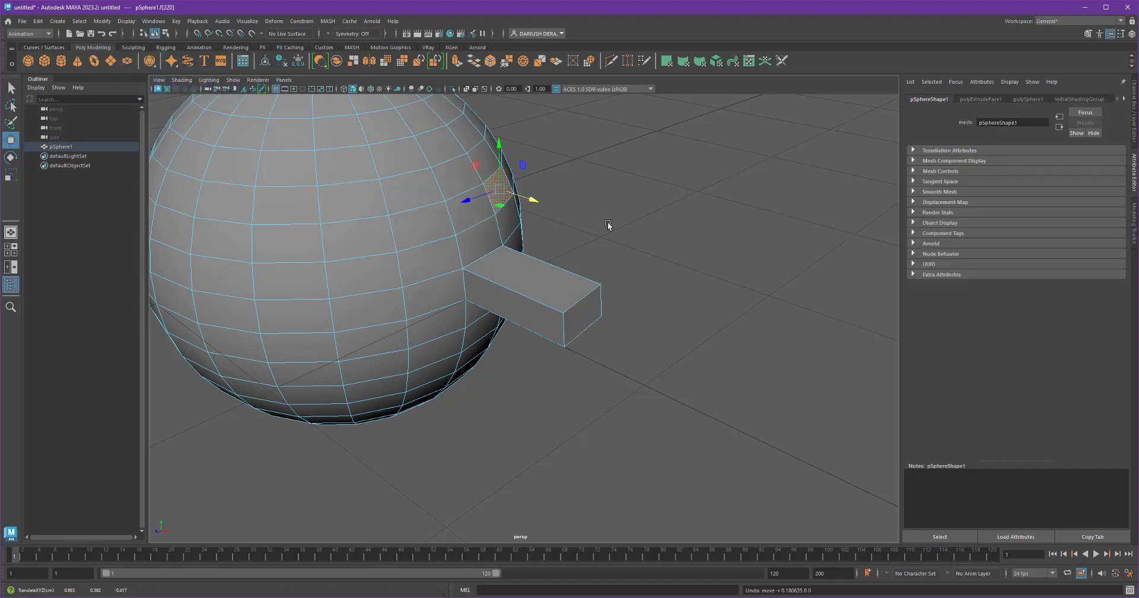
# Extrude the arm's end face outward along X three more times to add short segments
pyautogui.keyDown('alt'); pyautogui.moveTo(632, 359); pyautogui.dragTo(715, 330); pyautogui.keyUp('alt')
pyautogui.click(574, 272)
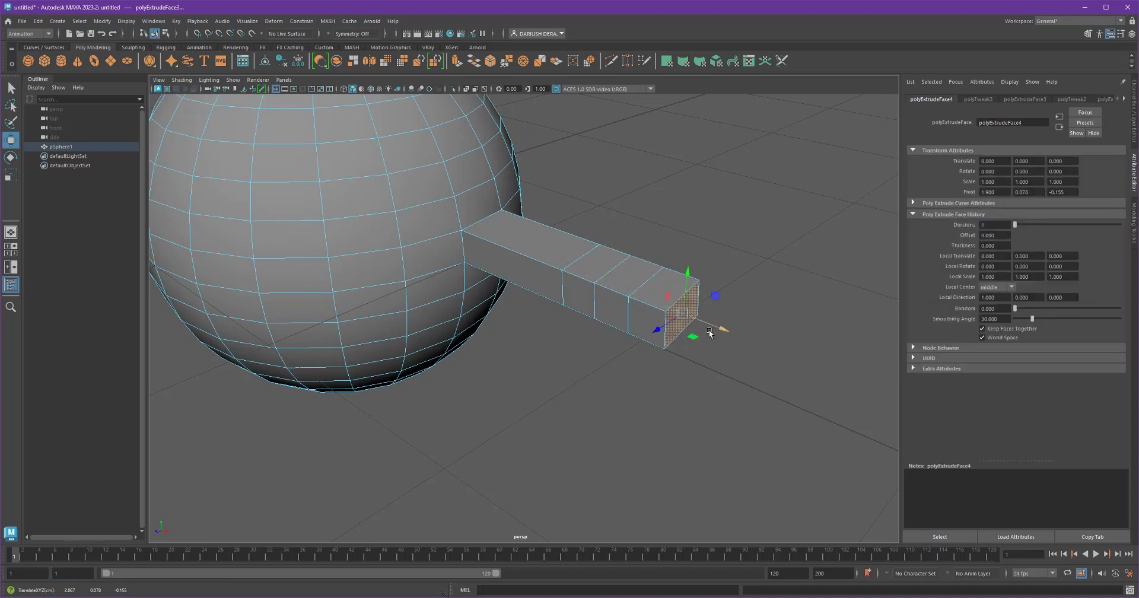
# Extrude the side face and the top face of the arm's second-to-last segment outward into short blocks
pyautogui.click(616, 316)
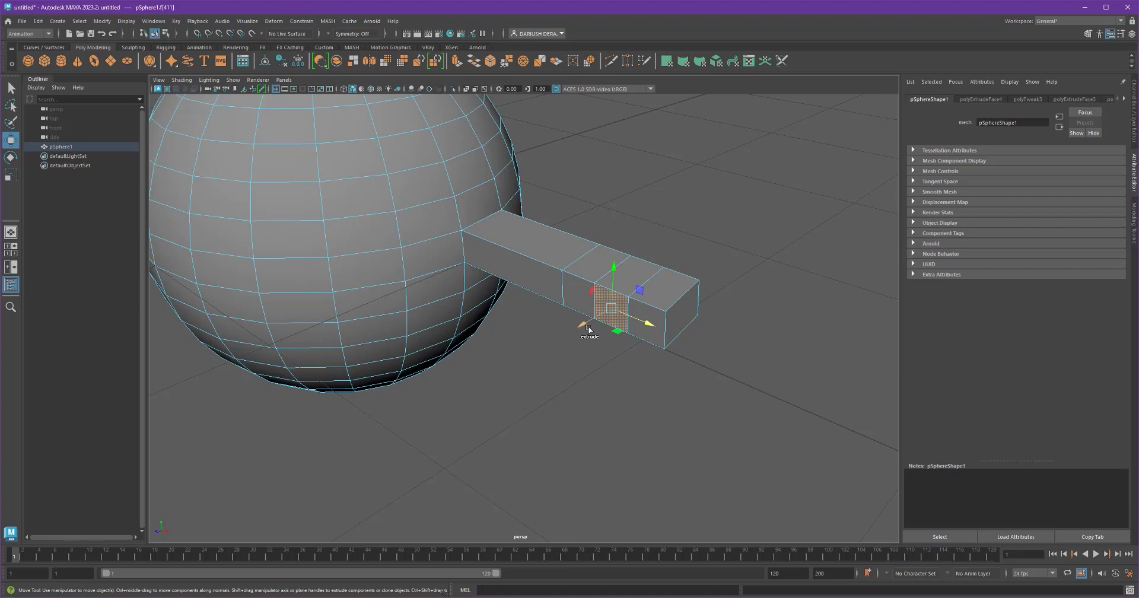
pyautogui.keyDown('shift'); pyautogui.moveTo(588, 329); pyautogui.dragTo(549, 341); pyautogui.keyUp('shift')
pyautogui.click(630, 273)
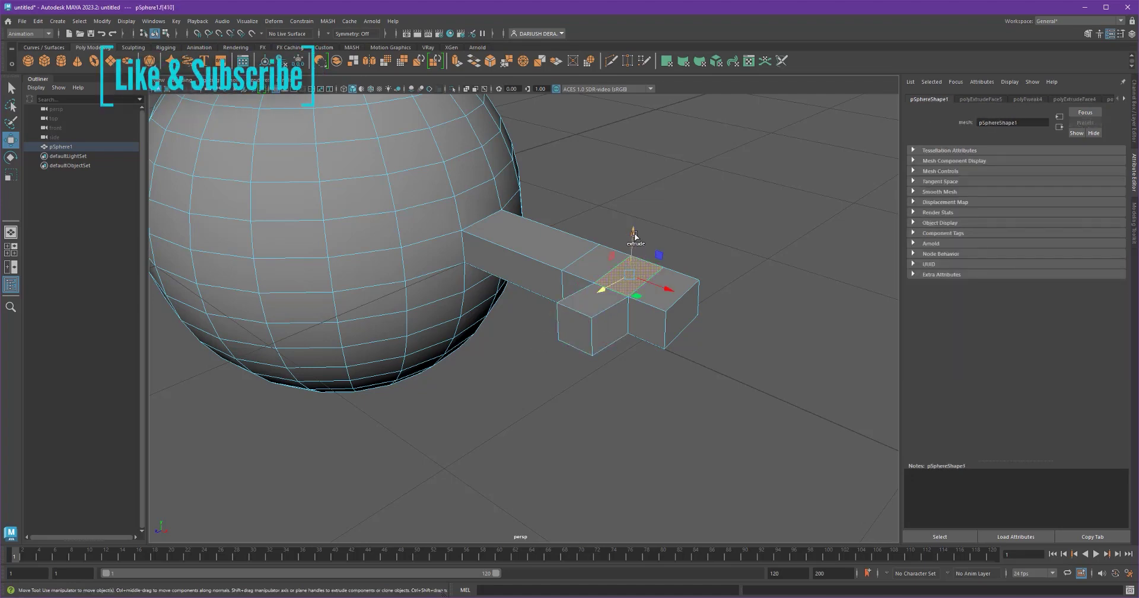
pyautogui.keyDown('shift'); pyautogui.moveTo(634, 237); pyautogui.dragTo(633, 211); pyautogui.keyUp('shift')
# Select a slanted face on the upper part of the sphere and extrude it along the world X axis
pyautogui.keyDown('alt'); pyautogui.moveTo(582, 188); pyautogui.dragTo(607, 276, button='middle'); pyautogui.keyUp('alt')
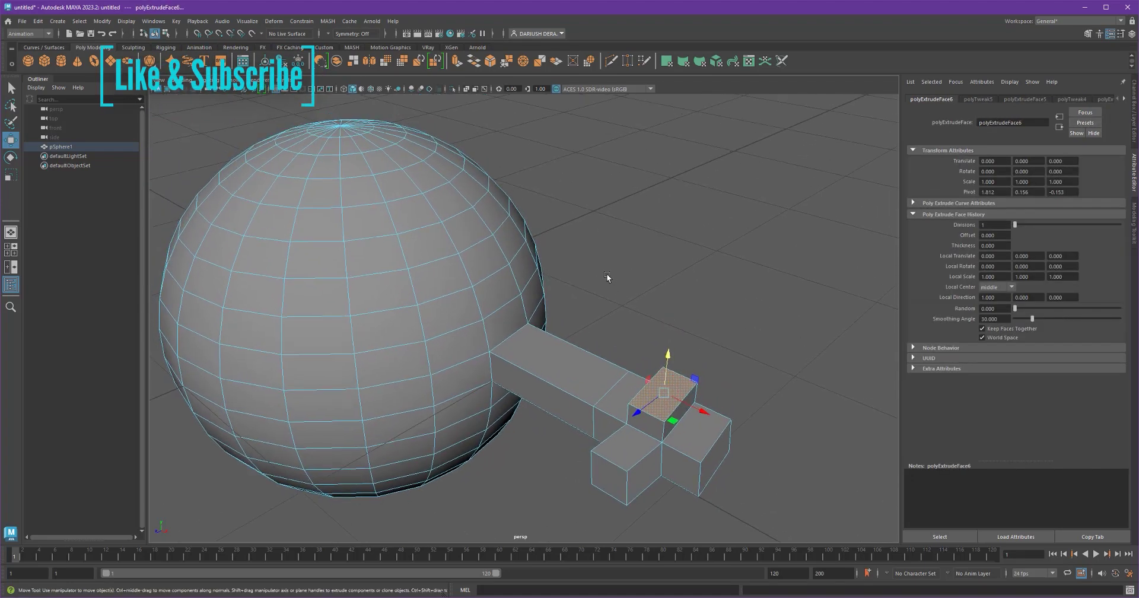
pyautogui.click(449, 201)
pyautogui.keyDown('alt'); pyautogui.moveTo(550, 240); pyautogui.dragTo(576, 216); pyautogui.keyUp('alt')
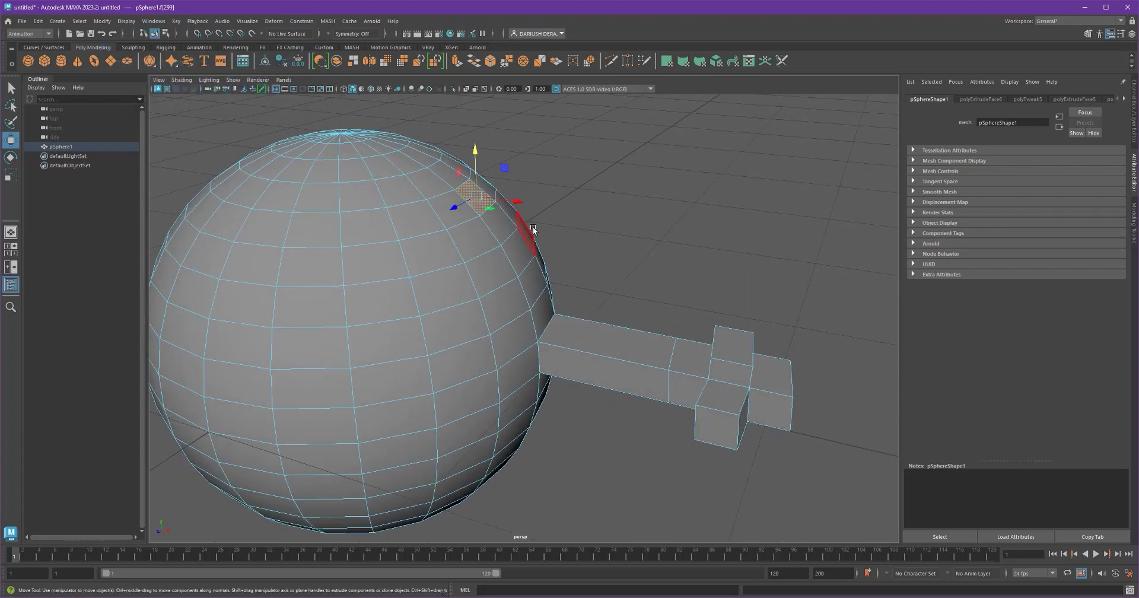
pyautogui.keyDown('alt'); pyautogui.moveTo(544, 218); pyautogui.dragTo(546, 209, button='middle'); pyautogui.keyUp('alt')
pyautogui.keyDown('alt'); pyautogui.moveTo(546, 209); pyautogui.dragTo(648, 206, button='right'); pyautogui.keyUp('alt')
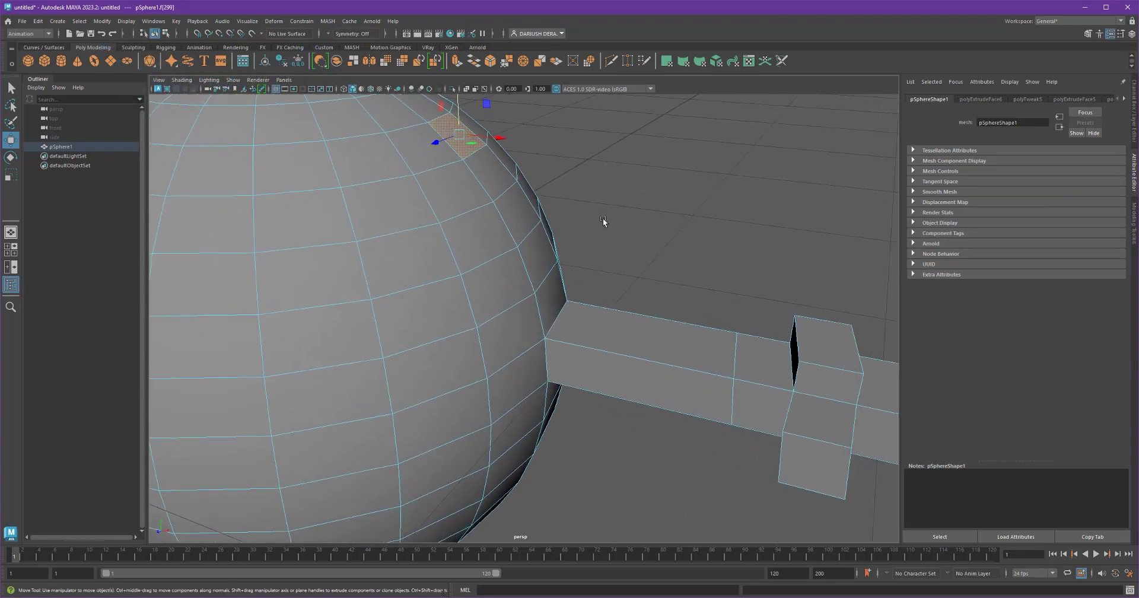
pyautogui.keyDown('alt'); pyautogui.moveTo(603, 220); pyautogui.dragTo(593, 227); pyautogui.keyUp('alt')
pyautogui.keyDown('shift'); pyautogui.moveTo(482, 174); pyautogui.dragTo(565, 196); pyautogui.keyUp('shift')
pyautogui.keyDown('alt'); pyautogui.moveTo(592, 248); pyautogui.dragTo(620, 234); pyautogui.keyUp('alt')
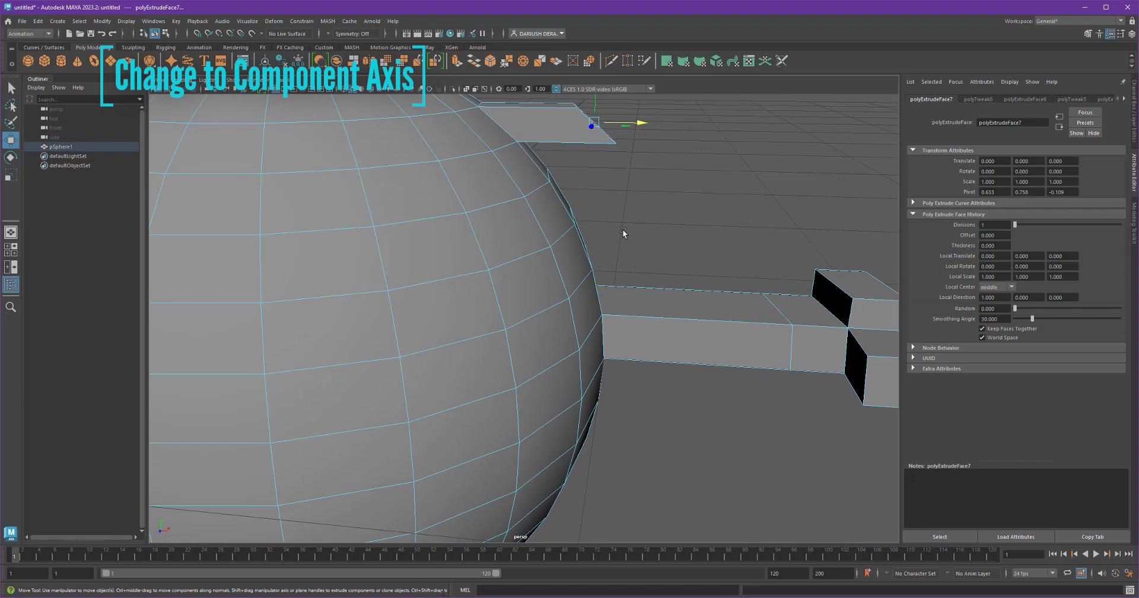
# Select another upper face on the sphere and set the Move tool's axis orientation to Component
pyautogui.keyDown('alt'); pyautogui.moveTo(621, 229); pyautogui.dragTo(604, 238); pyautogui.keyUp('alt')
pyautogui.click(367, 212)
pyautogui.keyDown('alt'); pyautogui.moveTo(386, 275); pyautogui.dragTo(574, 305); pyautogui.keyUp('alt')
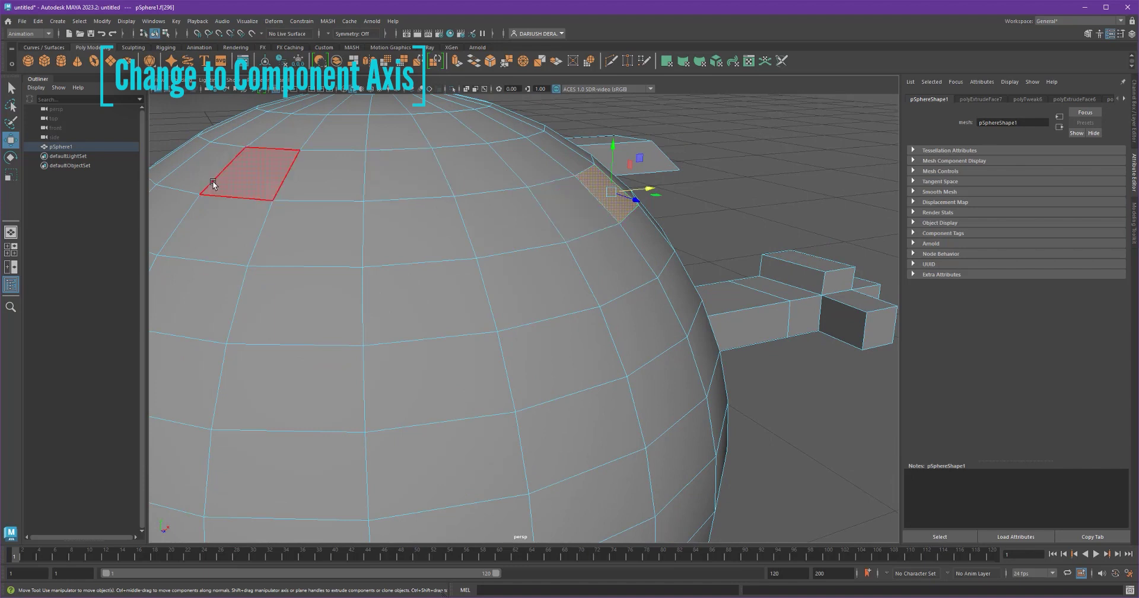
pyautogui.doubleClick(10, 139)
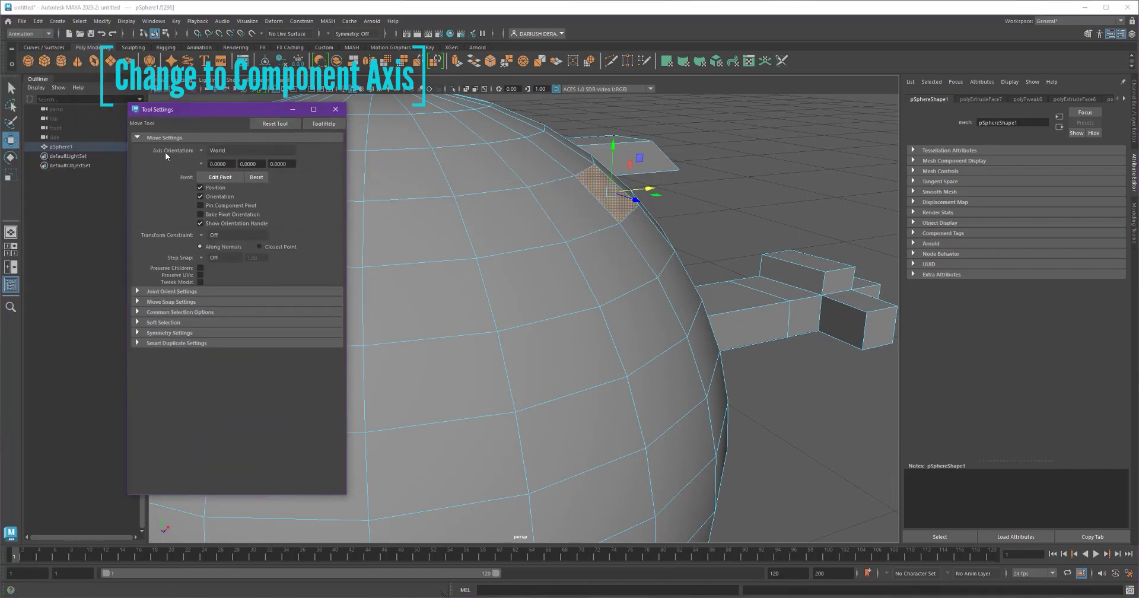
pyautogui.click(200, 150)
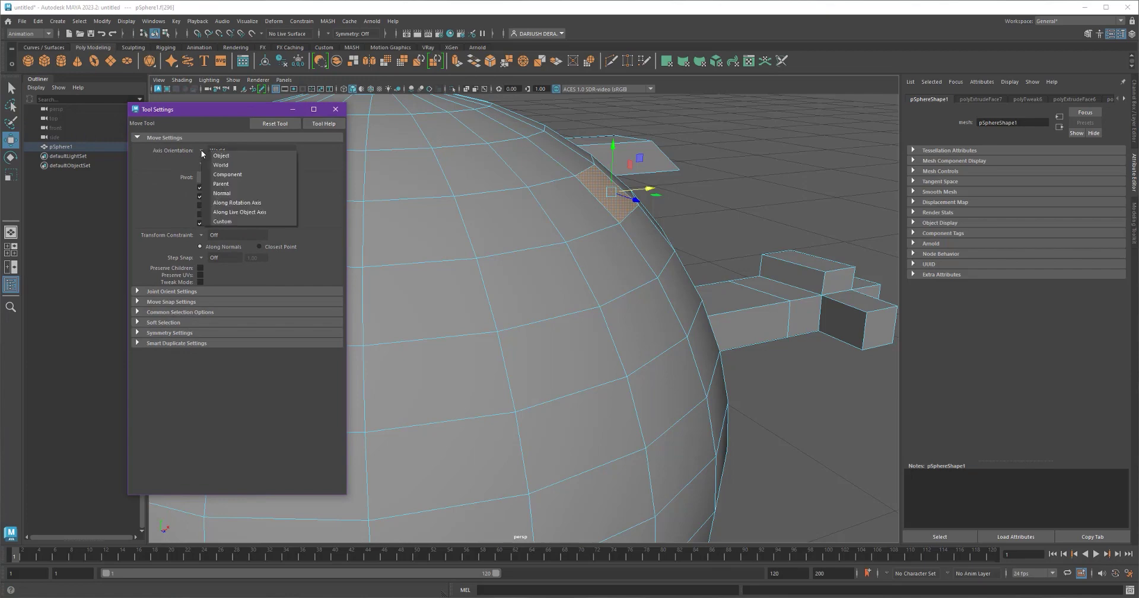
pyautogui.click(231, 175)
# Extrude the selected face and another face nearer the sphere's pole outward along their component axes, and close the tool settings
pyautogui.keyDown('alt'); pyautogui.moveTo(655, 262); pyautogui.dragTo(516, 250); pyautogui.keyUp('alt')
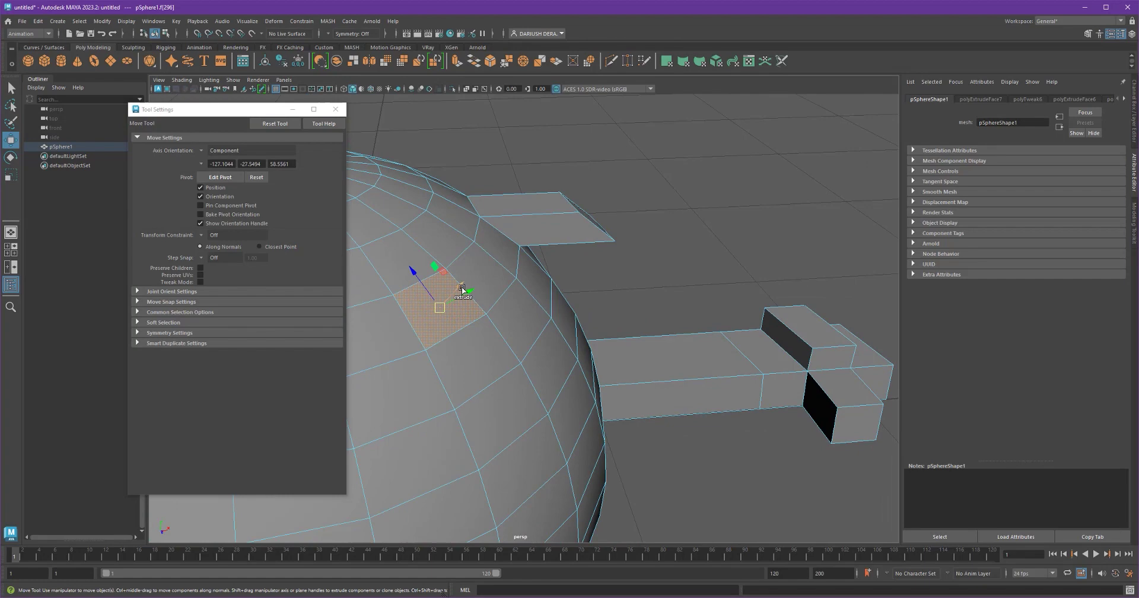
pyautogui.keyDown('shift'); pyautogui.moveTo(462, 289); pyautogui.dragTo(535, 208); pyautogui.keyUp('shift')
pyautogui.keyDown('alt'); pyautogui.moveTo(544, 269); pyautogui.dragTo(640, 239, button='middle'); pyautogui.keyUp('alt')
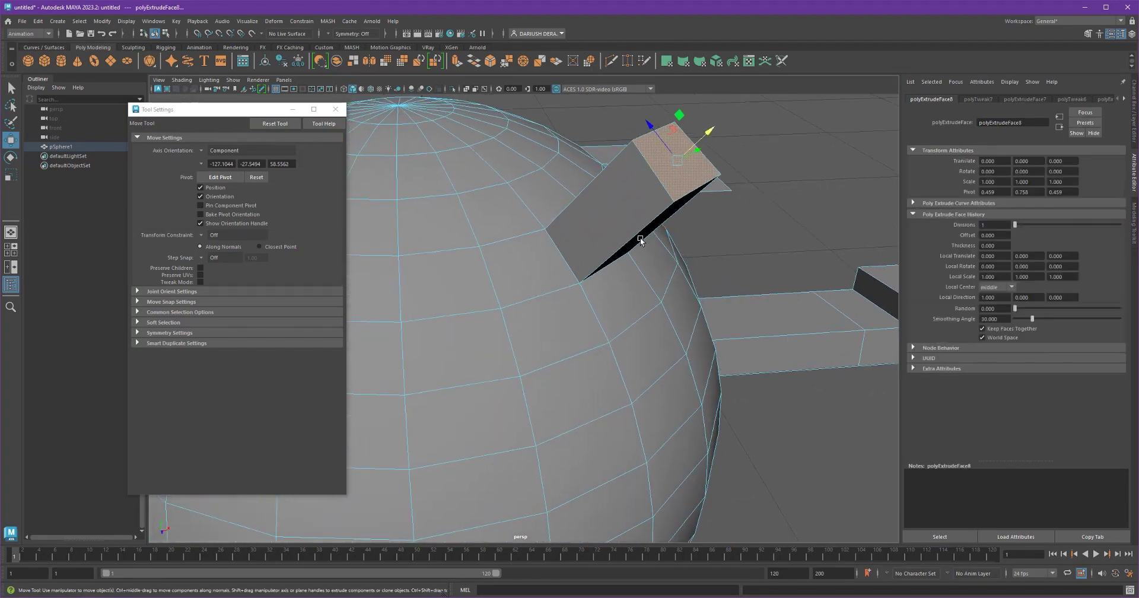
pyautogui.keyDown('alt'); pyautogui.moveTo(640, 240); pyautogui.dragTo(526, 244, button='right'); pyautogui.keyUp('alt')
pyautogui.keyDown('alt'); pyautogui.moveTo(526, 244); pyautogui.dragTo(648, 120); pyautogui.keyUp('alt')
pyautogui.click(521, 229)
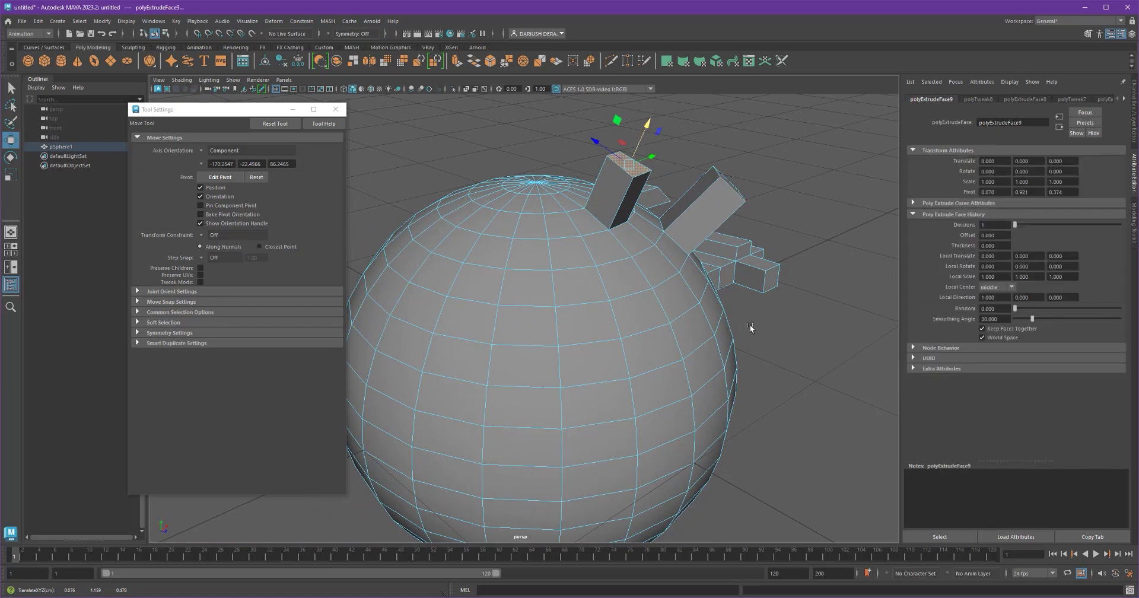
pyautogui.moveTo(750, 323)
pyautogui.keyDown('alt'); pyautogui.mouseDown()
pyautogui.moveTo(729, 387)
pyautogui.moveTo(746, 322)
pyautogui.mouseUp(); pyautogui.keyUp('alt')
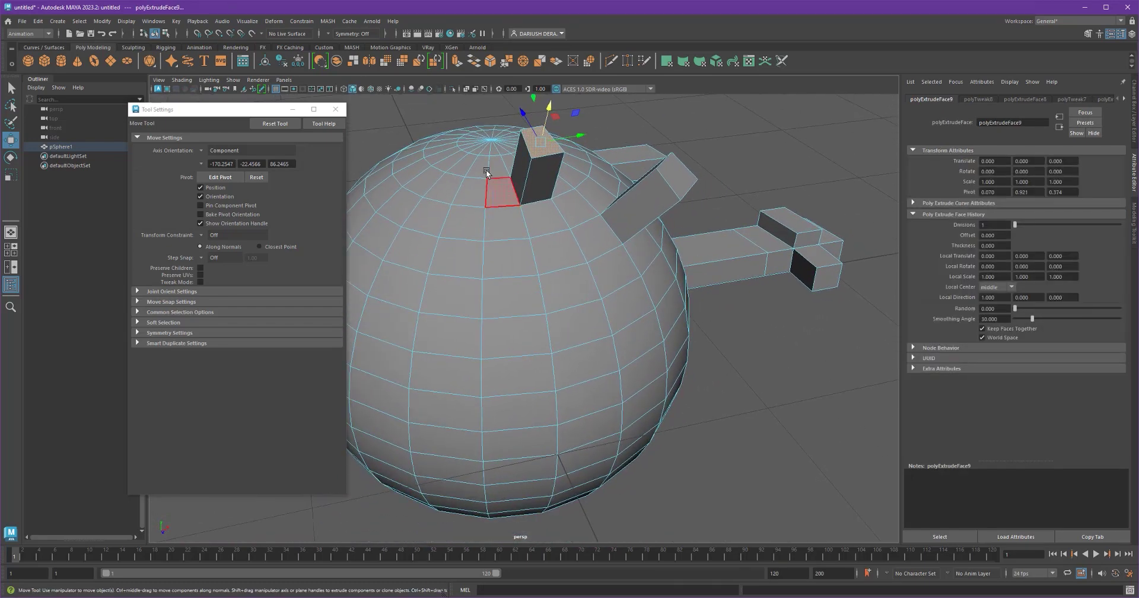
pyautogui.click(335, 109)
# Select a face below the last extrusion and switch the Move tool's axis orientation to World and back to Component
pyautogui.keyDown('alt'); pyautogui.moveTo(611, 304); pyautogui.dragTo(666, 331); pyautogui.keyUp('alt')
pyautogui.click(490, 236)
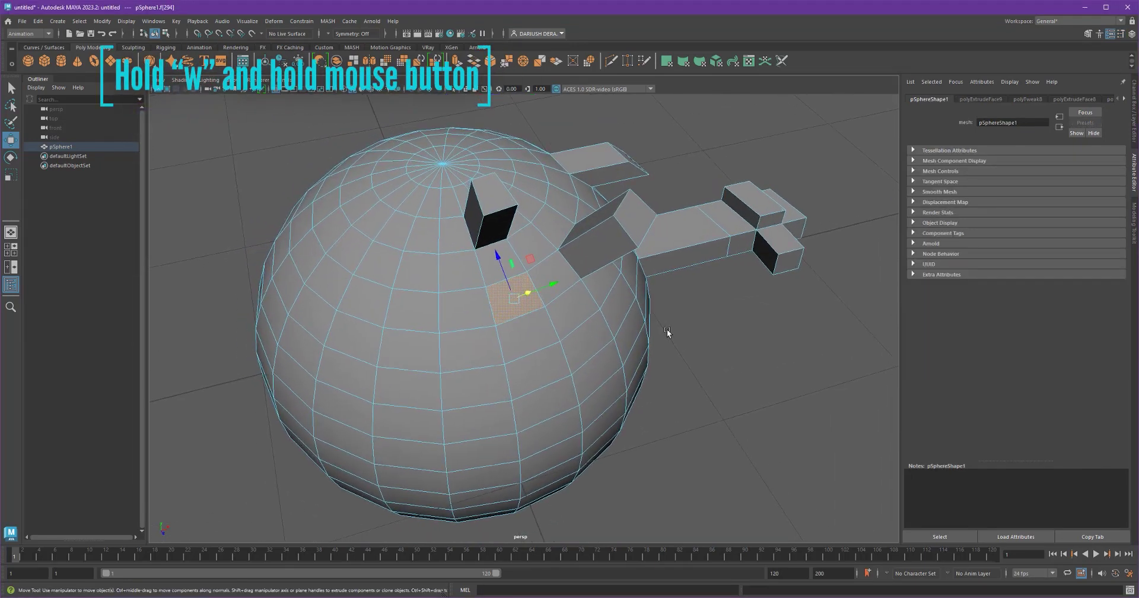
pyautogui.press('w')
pyautogui.click(503, 298)
pyautogui.press('w')
pyautogui.moveTo(502, 297)
pyautogui.mouseDown()
pyautogui.moveTo(444, 282)
pyautogui.moveTo(509, 297)
pyautogui.mouseUp()
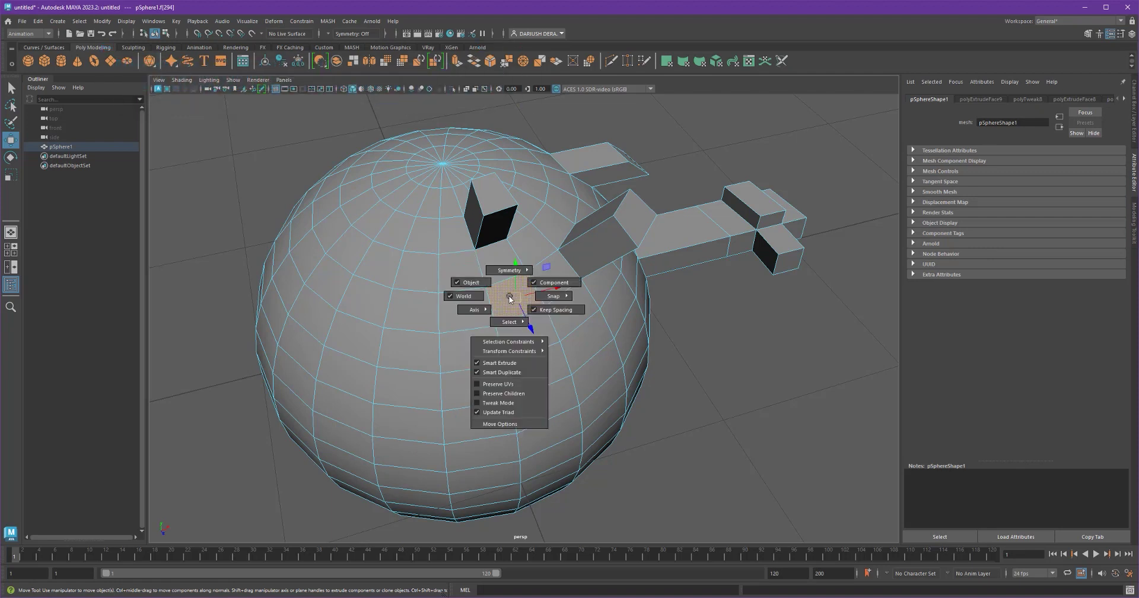
pyautogui.moveTo(590, 276); pyautogui.dragTo(590, 276)
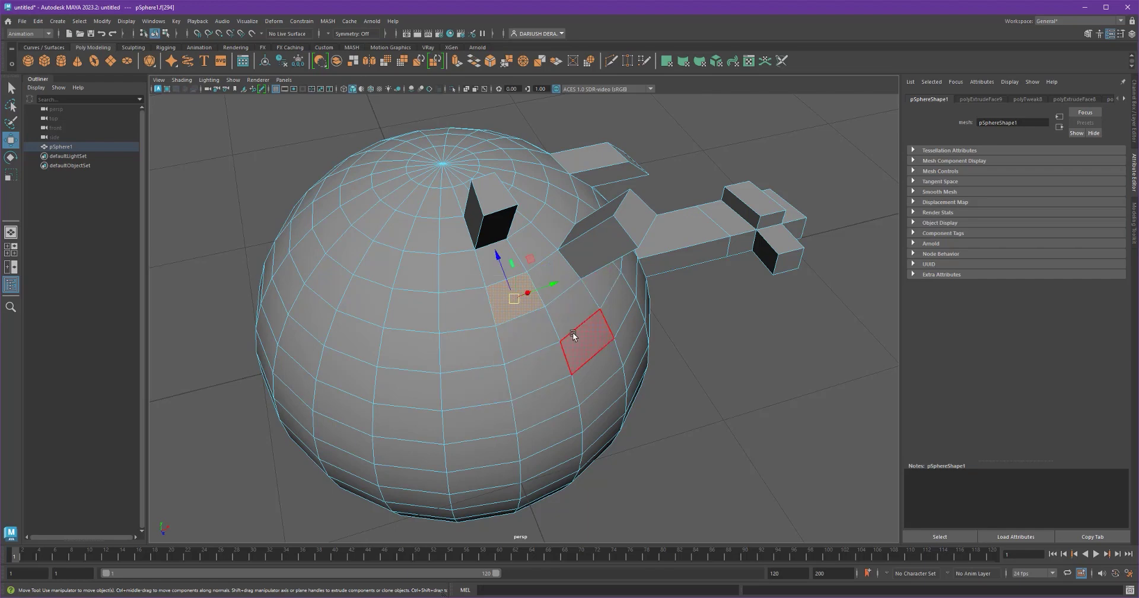
# Extrude the selected face straight outward from the sphere along its component axis
pyautogui.keyDown('alt'); pyautogui.moveTo(572, 333); pyautogui.dragTo(610, 322); pyautogui.keyUp('alt')
pyautogui.keyDown('shift'); pyautogui.moveTo(646, 226); pyautogui.dragTo(682, 206); pyautogui.keyUp('shift')
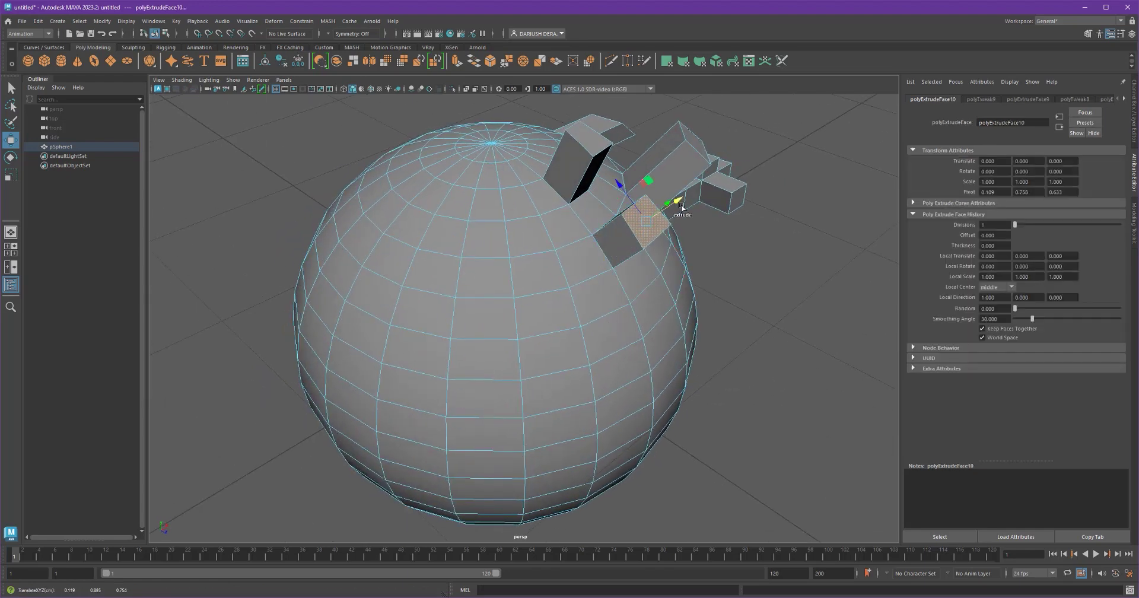
pyautogui.moveTo(732, 335)
pyautogui.keyDown('alt'); pyautogui.mouseDown()
pyautogui.moveTo(735, 350)
pyautogui.moveTo(699, 312)
pyautogui.moveTo(722, 321)
pyautogui.mouseUp(); pyautogui.keyUp('alt')
# Select an unextruded face on the sphere's upper side and switch the menu set to Modeling
pyautogui.click(420, 244)
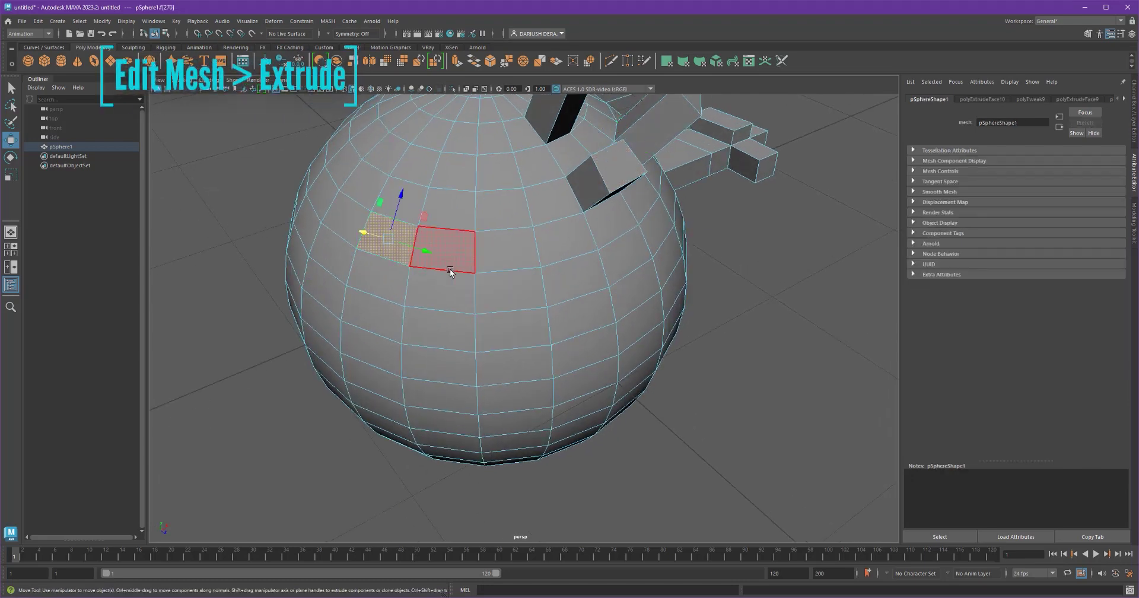
pyautogui.keyDown('alt'); pyautogui.moveTo(447, 272); pyautogui.dragTo(484, 309); pyautogui.keyUp('alt')
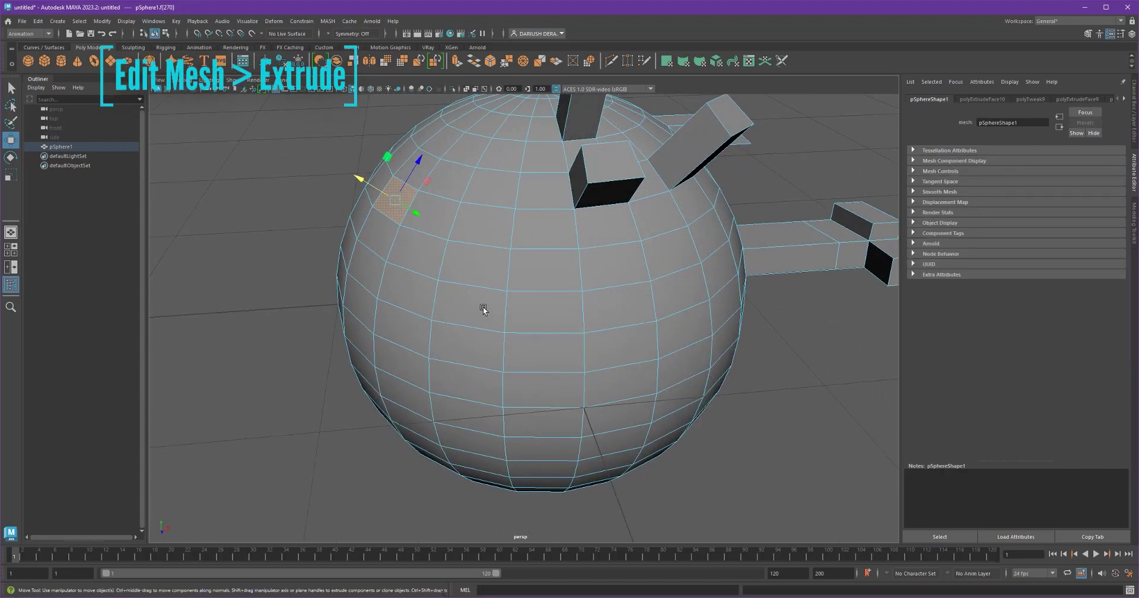
pyautogui.click(34, 34)
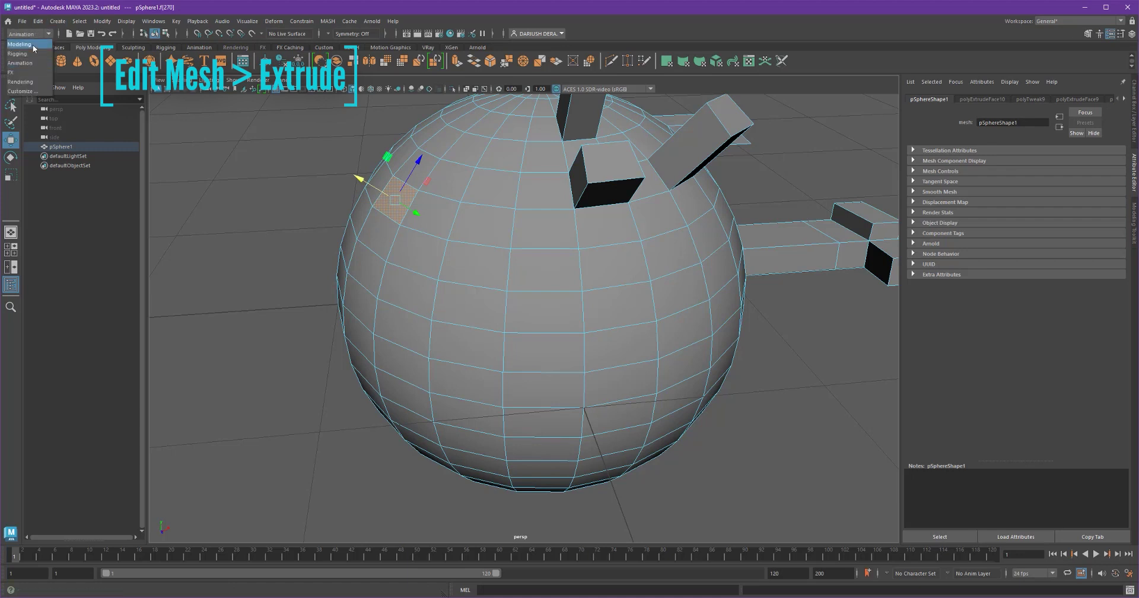
pyautogui.click(33, 45)
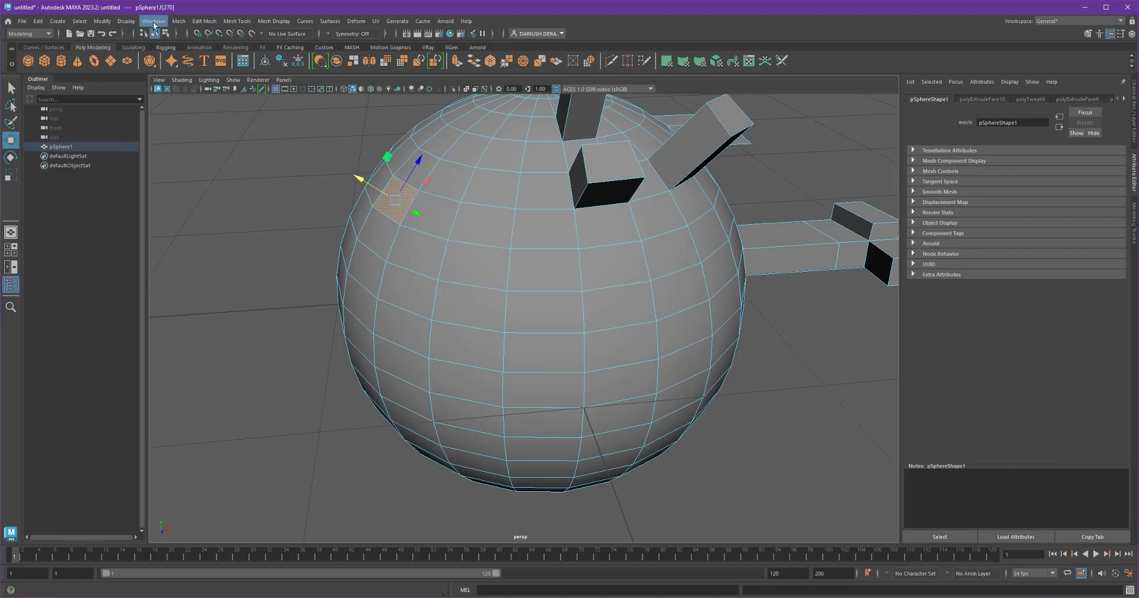
# Apply the Extrude command to the selected face and pull it outward to a Local Translate Z of about 0.162
pyautogui.click(200, 22)
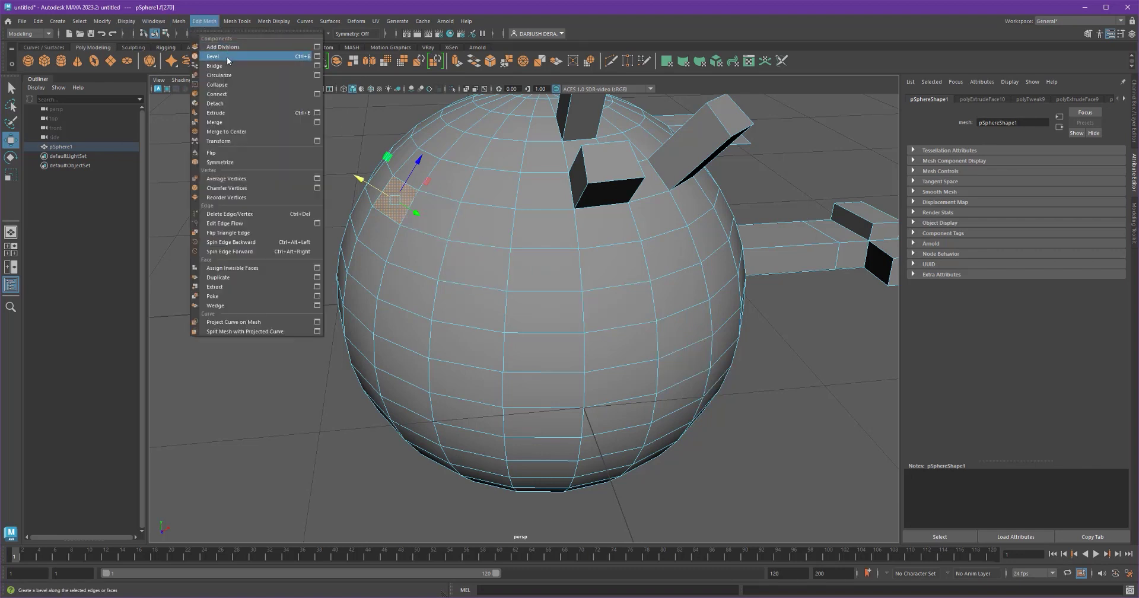
pyautogui.click(242, 112)
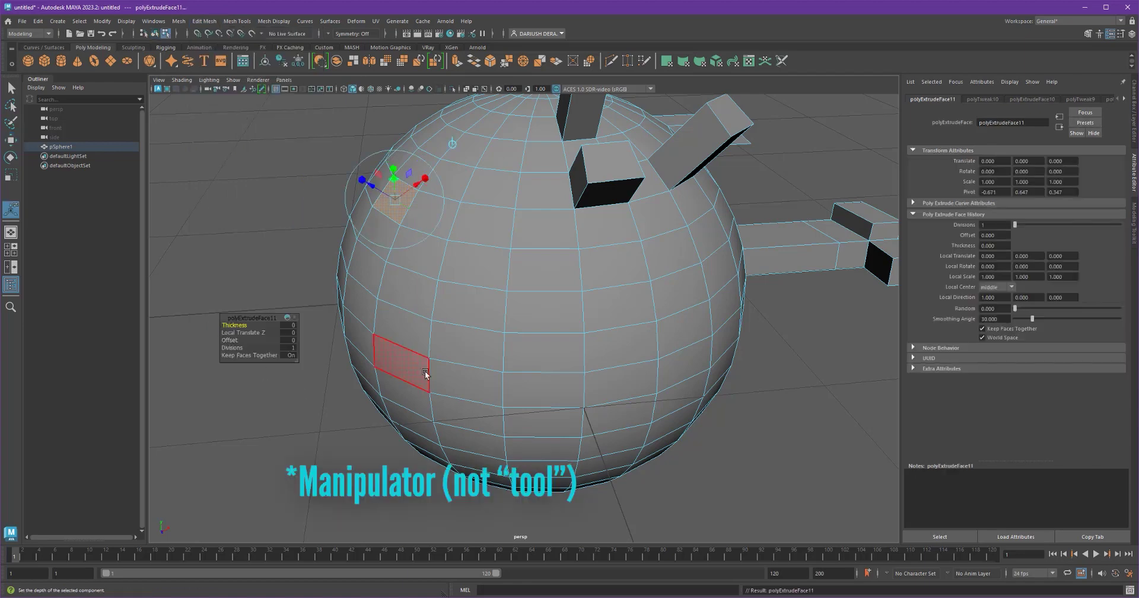
pyautogui.keyDown('alt'); pyautogui.moveTo(425, 374); pyautogui.dragTo(568, 379); pyautogui.keyUp('alt')
pyautogui.keyDown('alt'); pyautogui.moveTo(624, 345); pyautogui.dragTo(504, 399, button='middle'); pyautogui.keyUp('alt')
pyautogui.keyDown('alt'); pyautogui.moveTo(358, 386); pyautogui.dragTo(738, 334, button='right'); pyautogui.keyUp('alt')
pyautogui.keyDown('alt'); pyautogui.moveTo(737, 334); pyautogui.dragTo(692, 378, button='middle'); pyautogui.keyUp('alt')
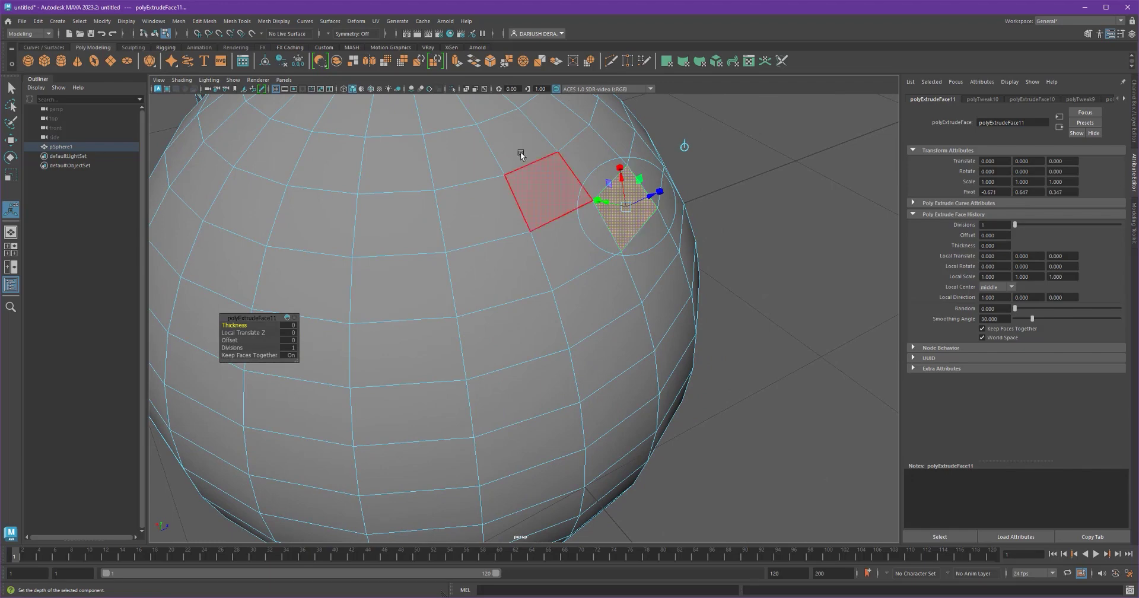
pyautogui.keyDown('alt'); pyautogui.moveTo(628, 226); pyautogui.dragTo(706, 222); pyautogui.keyUp('alt')
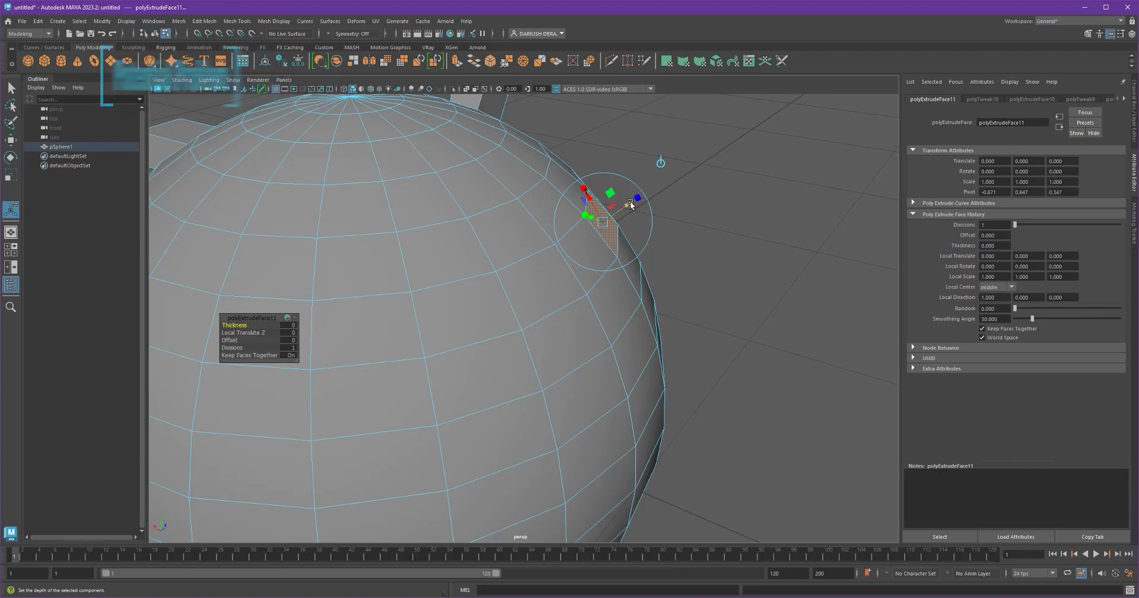
pyautogui.moveTo(638, 202); pyautogui.dragTo(667, 176)
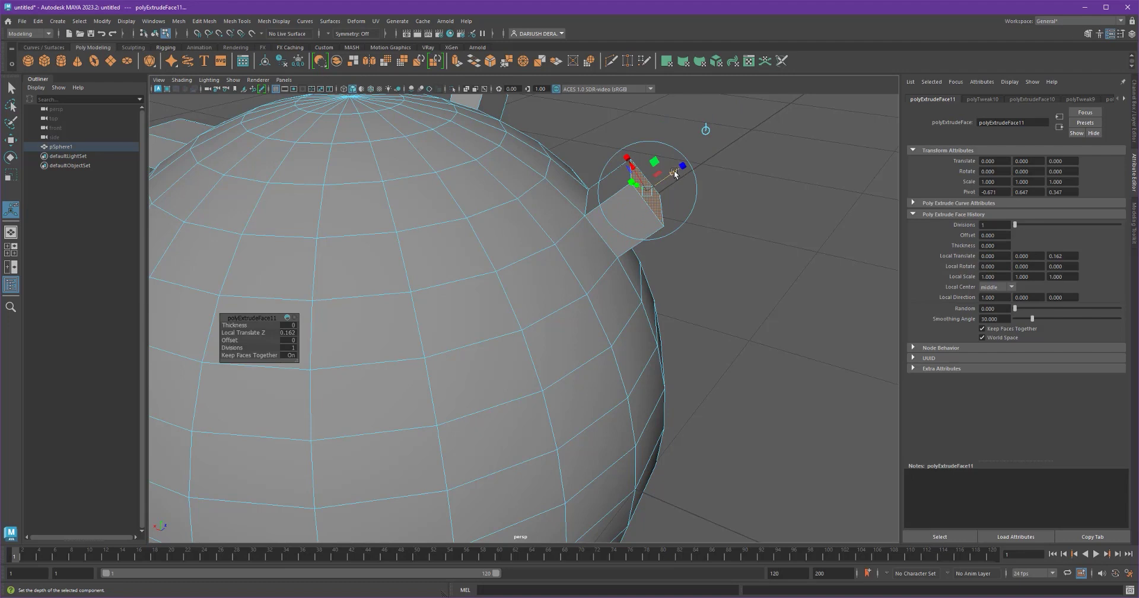
# Apply the Extrude command again to the raised face and pull it outward to a Local Translate Z of about 0.108
pyautogui.click(205, 21)
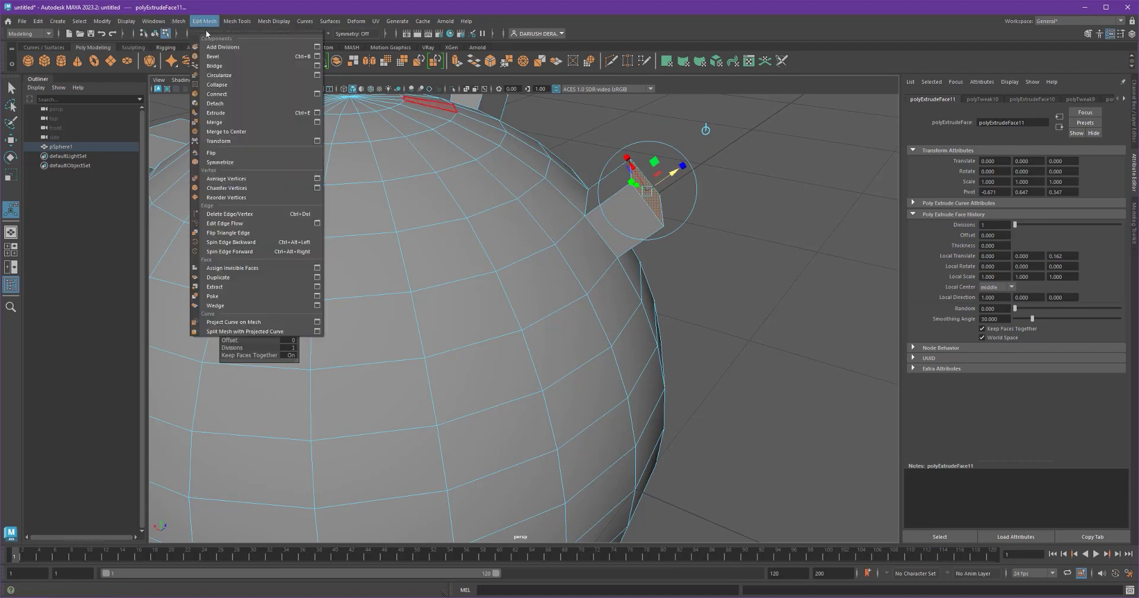
pyautogui.click(238, 113)
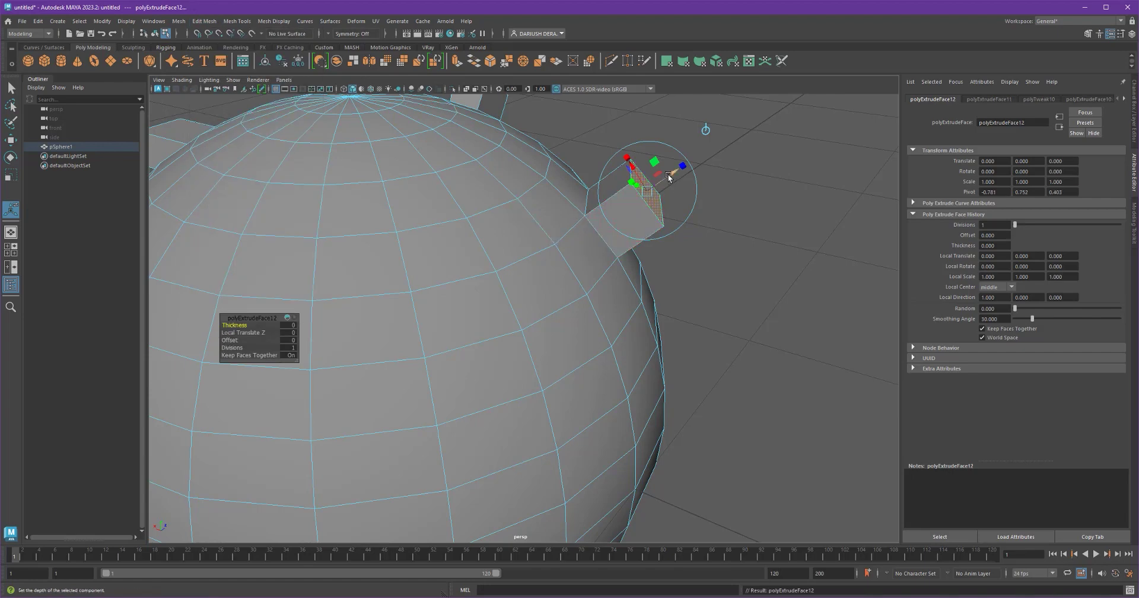
pyautogui.moveTo(670, 173); pyautogui.dragTo(699, 156)
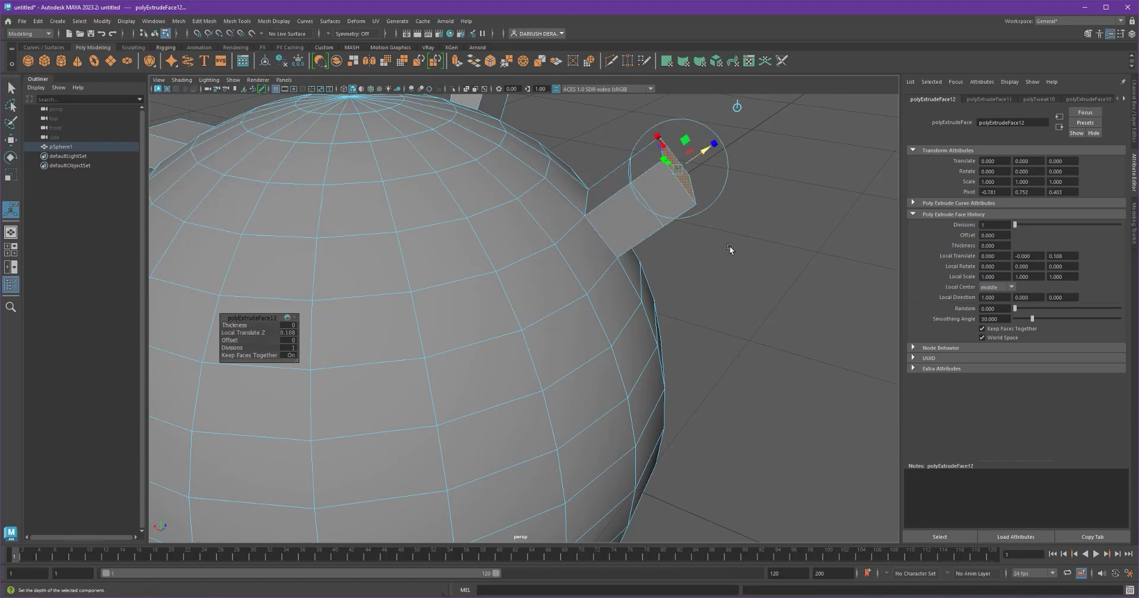
# Switch back to object mode and delete the whole sphere with its extrusions
pyautogui.keyDown('alt'); pyautogui.moveTo(733, 258); pyautogui.dragTo(775, 295); pyautogui.keyUp('alt')
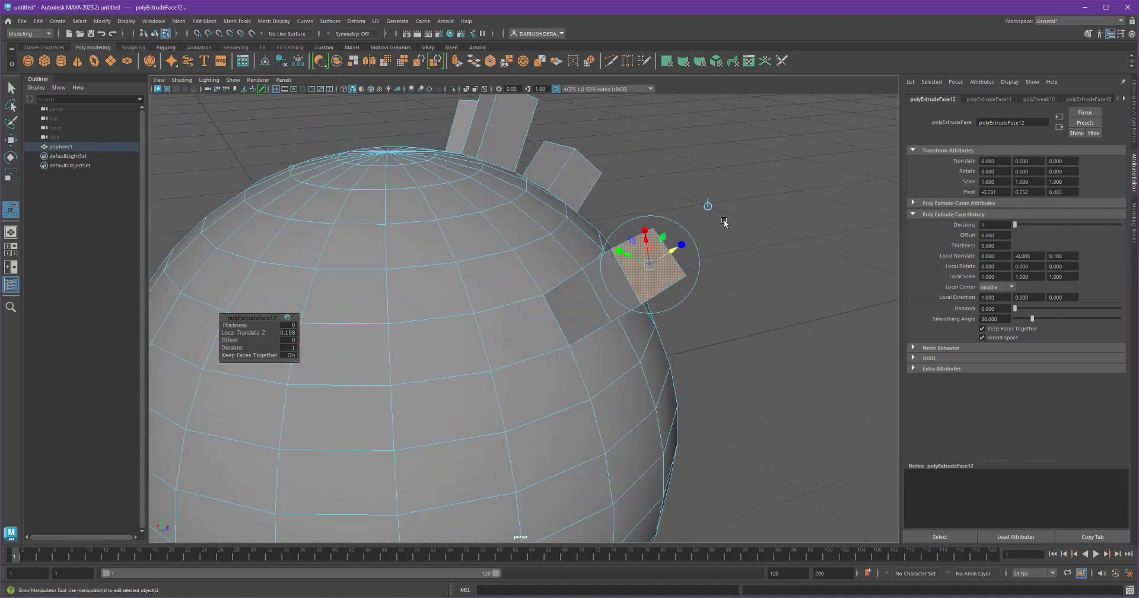
pyautogui.keyDown('alt'); pyautogui.moveTo(725, 224); pyautogui.dragTo(888, 245); pyautogui.keyUp('alt')
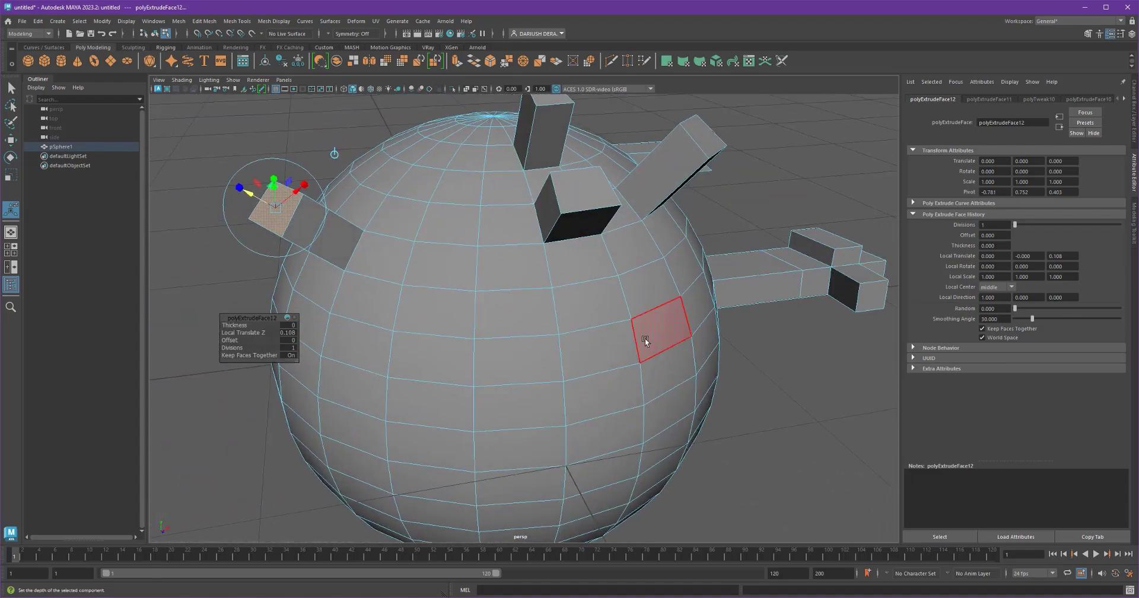
pyautogui.keyDown('alt'); pyautogui.moveTo(644, 338); pyautogui.dragTo(758, 334); pyautogui.keyUp('alt')
pyautogui.scroll(-5, 444, 296)
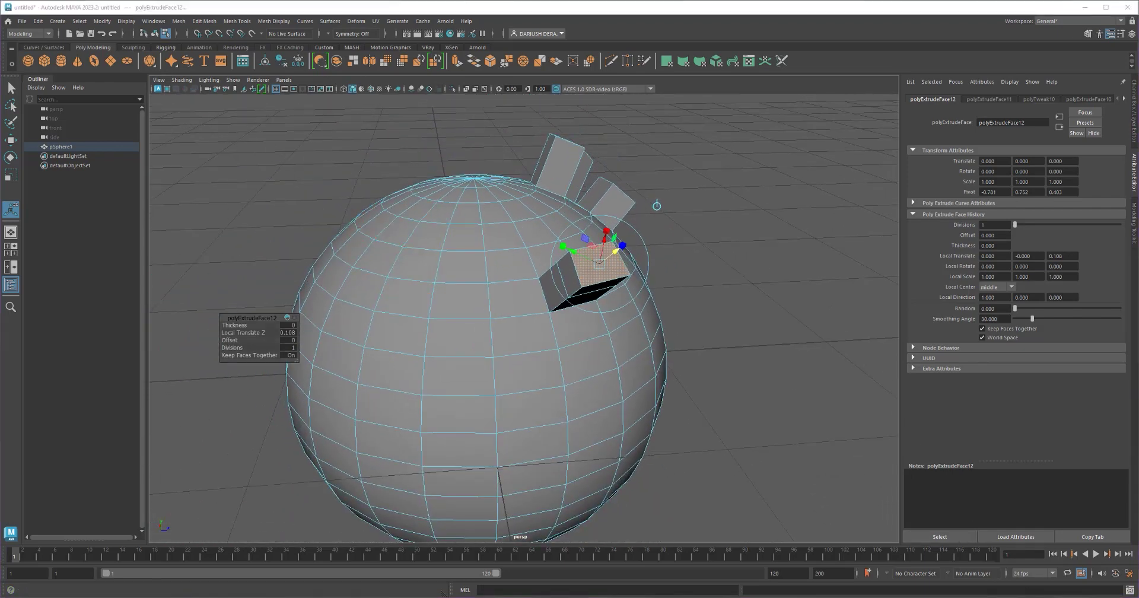
pyautogui.scroll(-5, 727, 394)
pyautogui.moveTo(522, 279); pyautogui.dragTo(592, 266, button='right')
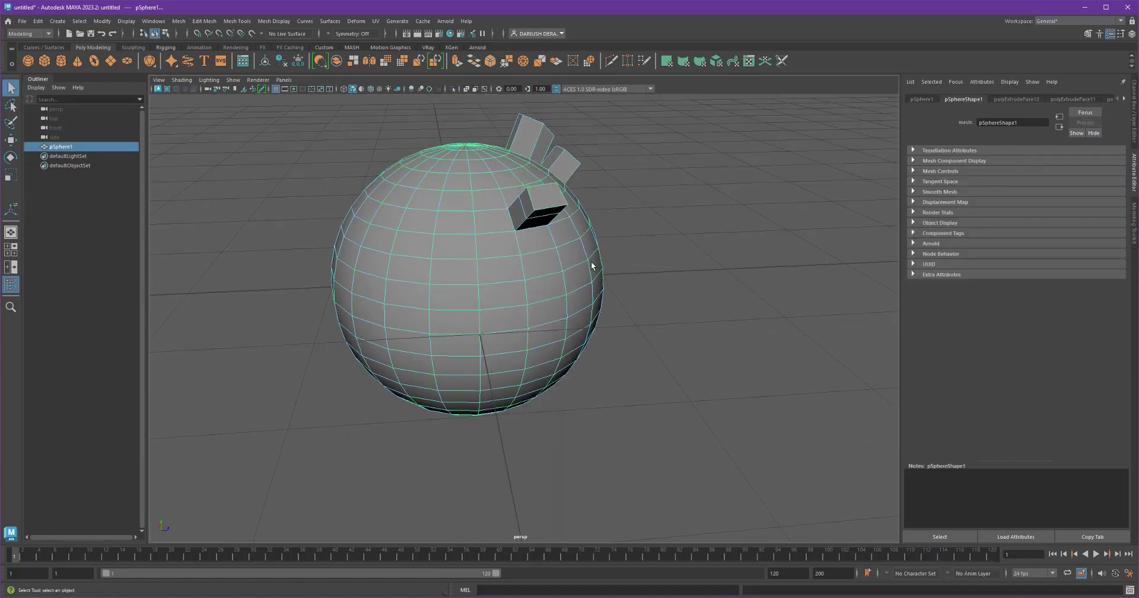
pyautogui.press('Delete')
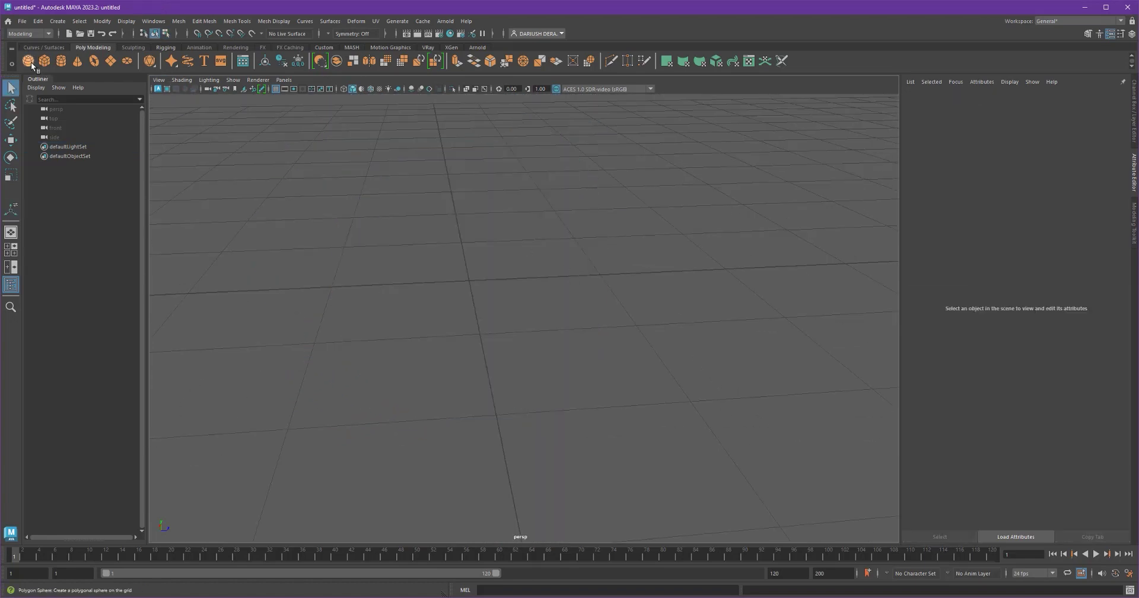
# Create a new polygon sphere and show it enlarged in the maximized front view
pyautogui.hotkey('ctrl', 'z')
pyautogui.keyDown('alt'); pyautogui.moveTo(450, 238); pyautogui.dragTo(544, 239); pyautogui.keyUp('alt')
pyautogui.press('space')
pyautogui.keyDown('alt'); pyautogui.moveTo(453, 397); pyautogui.dragTo(550, 380, button='right'); pyautogui.keyUp('alt')
pyautogui.keyDown('alt'); pyautogui.moveTo(414, 401); pyautogui.dragTo(349, 478, button='middle'); pyautogui.keyUp('alt')
pyautogui.keyDown('alt'); pyautogui.moveTo(341, 411); pyautogui.dragTo(410, 407, button='right'); pyautogui.keyUp('alt')
pyautogui.keyDown('alt'); pyautogui.moveTo(429, 411); pyautogui.dragTo(417, 432, button='middle'); pyautogui.keyUp('alt')
pyautogui.press('space')
# Switch to face selection and delete all faces of the sphere's upper half
pyautogui.rightClick(443, 254)
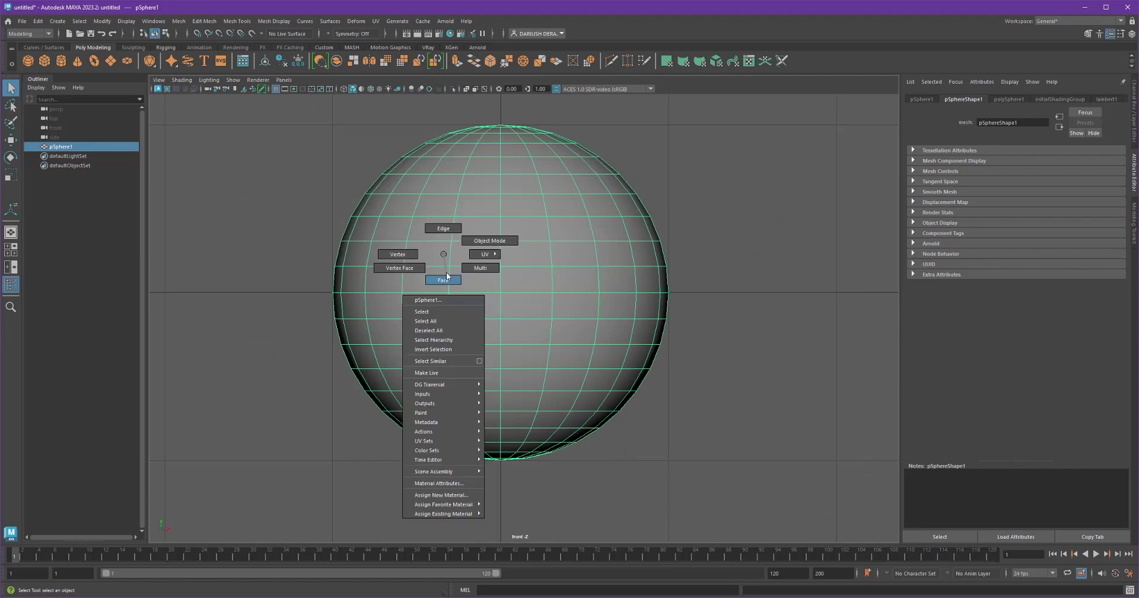
pyautogui.moveTo(265, 99); pyautogui.dragTo(819, 288)
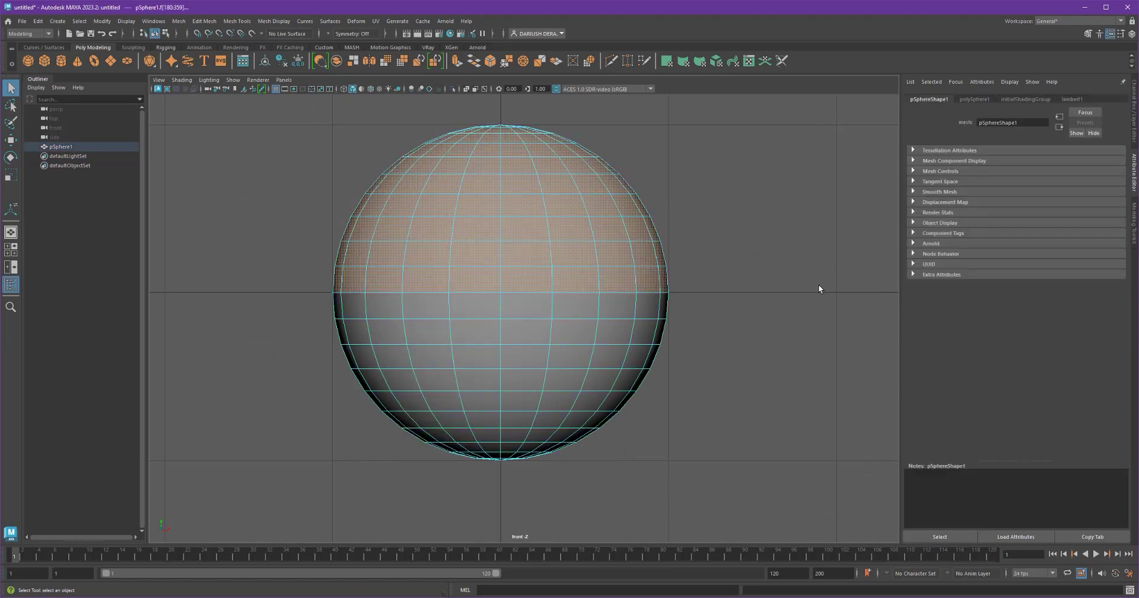
pyautogui.press('Delete')
# Return to the perspective view in object mode, deselect the hemisphere and examine its open shell from inside and outside
pyautogui.press('space')
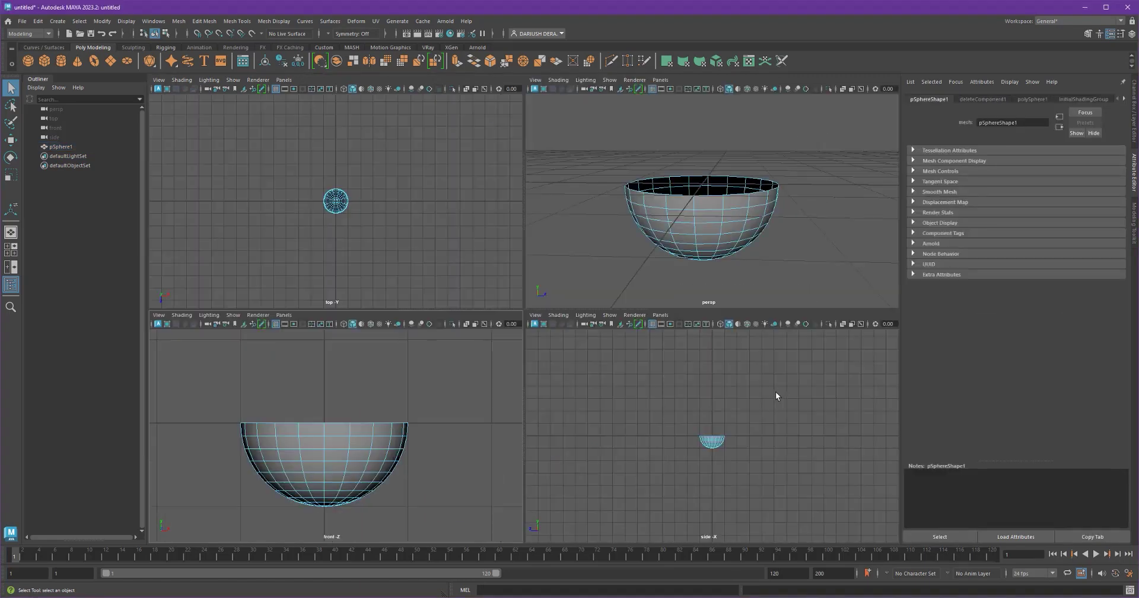
pyautogui.press('space')
pyautogui.keyDown('alt'); pyautogui.moveTo(692, 311); pyautogui.dragTo(688, 325); pyautogui.keyUp('alt')
pyautogui.moveTo(643, 308); pyautogui.dragTo(688, 293, button='right')
pyautogui.keyDown('alt'); pyautogui.moveTo(732, 331); pyautogui.dragTo(729, 315, button='middle'); pyautogui.keyUp('alt')
pyautogui.keyDown('alt'); pyautogui.moveTo(729, 315); pyautogui.dragTo(805, 348); pyautogui.keyUp('alt')
pyautogui.click(805, 348)
pyautogui.keyDown('alt'); pyautogui.moveTo(702, 310); pyautogui.dragTo(692, 235); pyautogui.keyUp('alt')
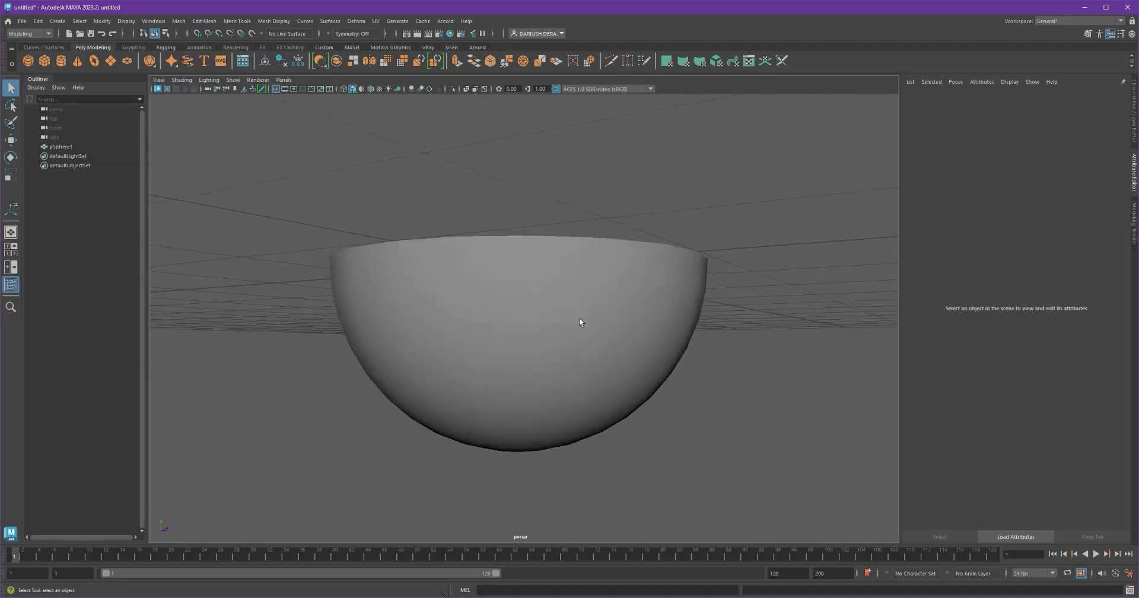
pyautogui.keyDown('alt'); pyautogui.moveTo(580, 322); pyautogui.dragTo(510, 263); pyautogui.keyUp('alt')
# Select the whole hemisphere and extrude it to a Local Translate Z of about 0.026 to give the shell thickness
pyautogui.click(509, 262)
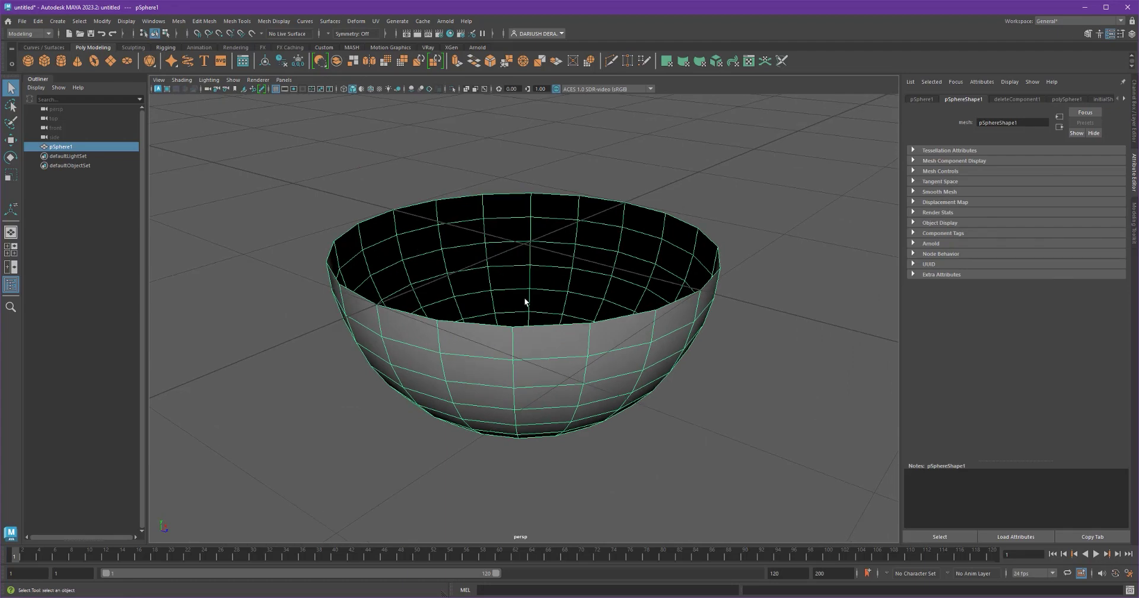
pyautogui.keyDown('alt'); pyautogui.moveTo(525, 299); pyautogui.dragTo(550, 305); pyautogui.keyUp('alt')
pyautogui.keyDown('alt'); pyautogui.moveTo(563, 287); pyautogui.dragTo(544, 319, button='middle'); pyautogui.keyUp('alt')
pyautogui.keyDown('alt'); pyautogui.moveTo(545, 319); pyautogui.dragTo(617, 298, button='right'); pyautogui.keyUp('alt')
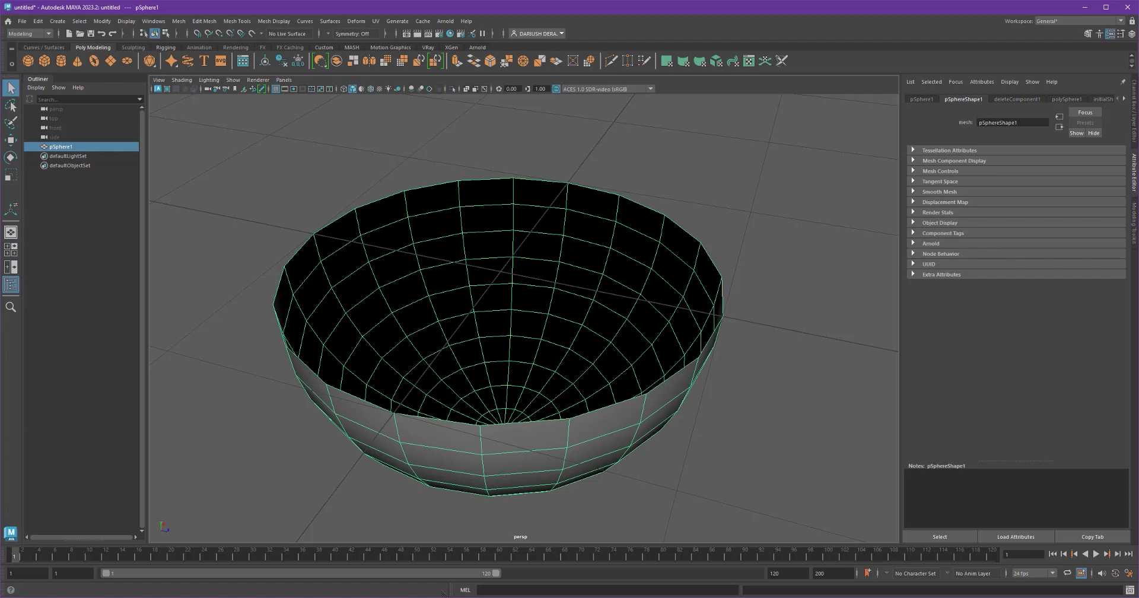
pyautogui.keyDown('alt'); pyautogui.moveTo(730, 377); pyautogui.dragTo(450, 248); pyautogui.keyUp('alt')
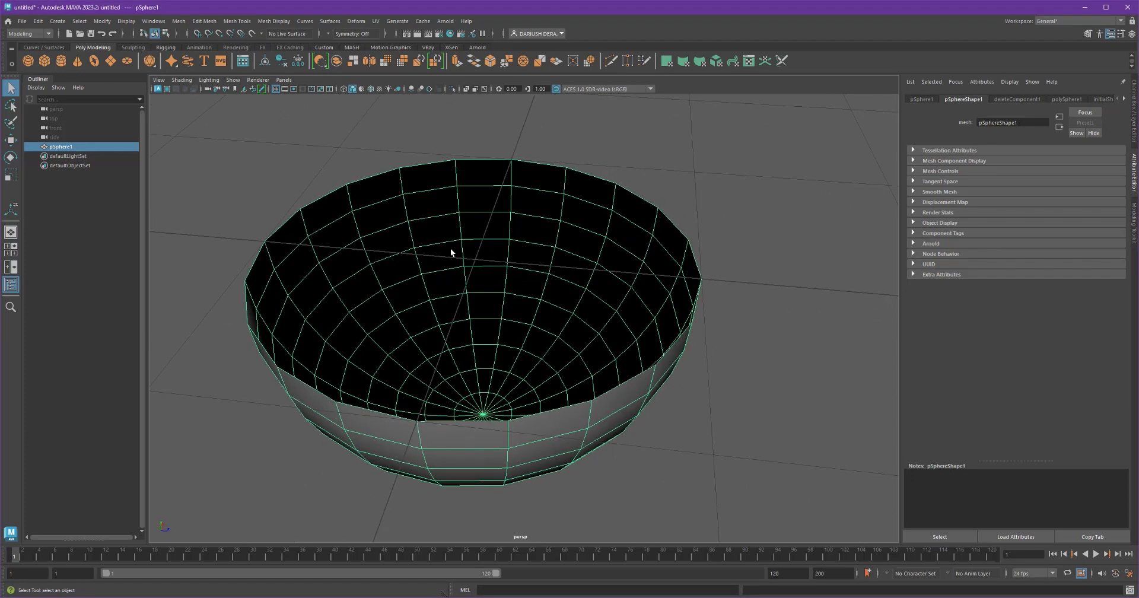
pyautogui.click(204, 20)
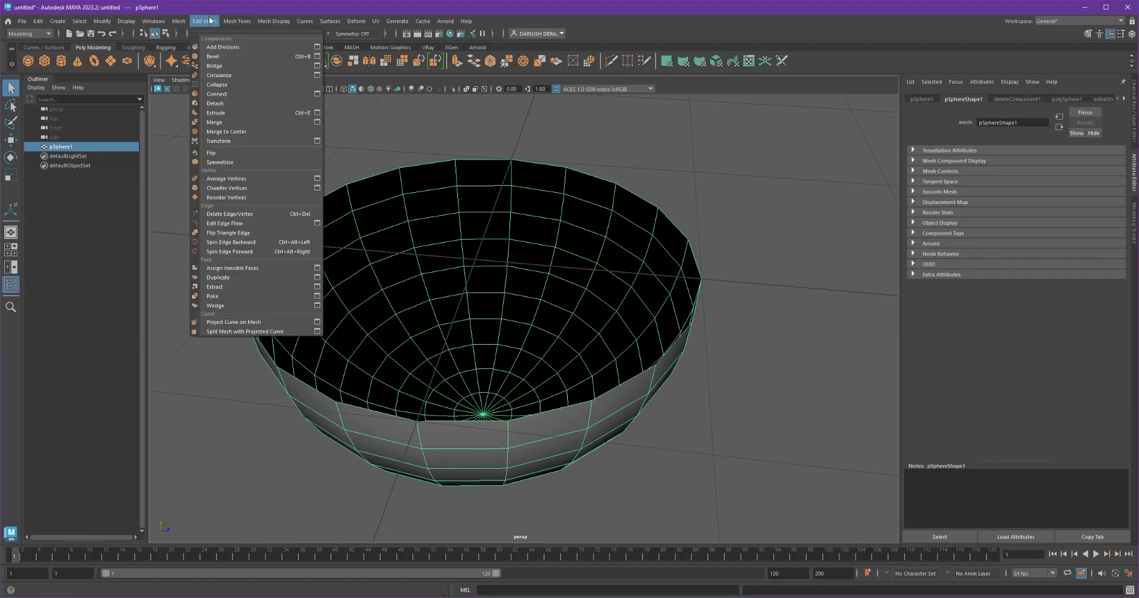
pyautogui.click(229, 112)
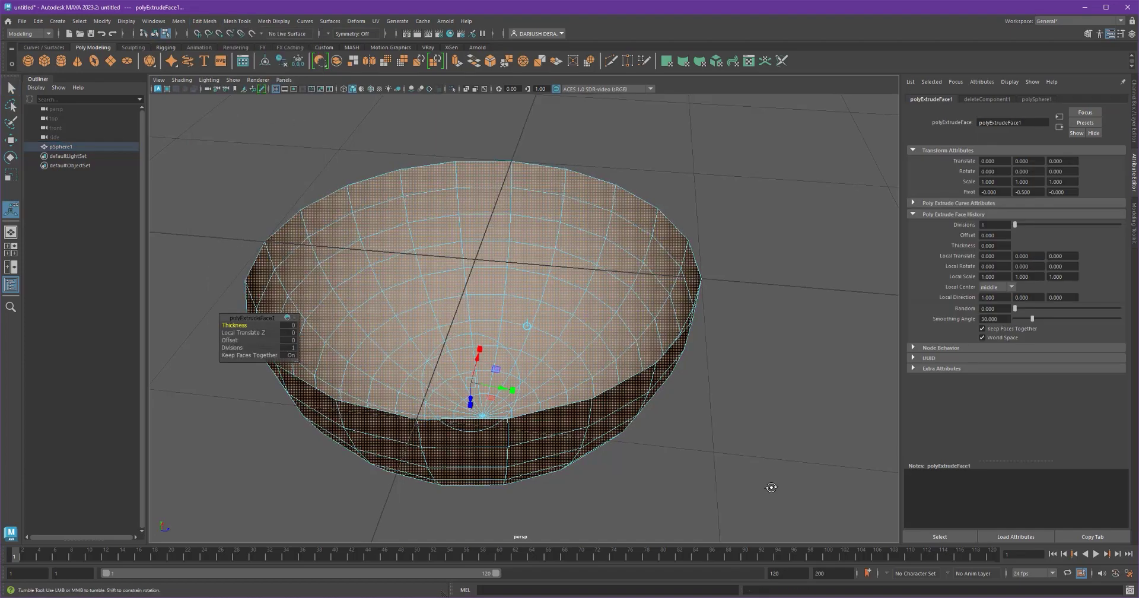
pyautogui.keyDown('alt'); pyautogui.moveTo(771, 483); pyautogui.dragTo(651, 432); pyautogui.keyUp('alt')
pyautogui.moveTo(509, 393)
pyautogui.mouseDown()
pyautogui.moveTo(511, 379)
pyautogui.moveTo(514, 389)
pyautogui.mouseUp()
pyautogui.keyDown('alt'); pyautogui.moveTo(658, 389); pyautogui.dragTo(597, 399); pyautogui.keyUp('alt')
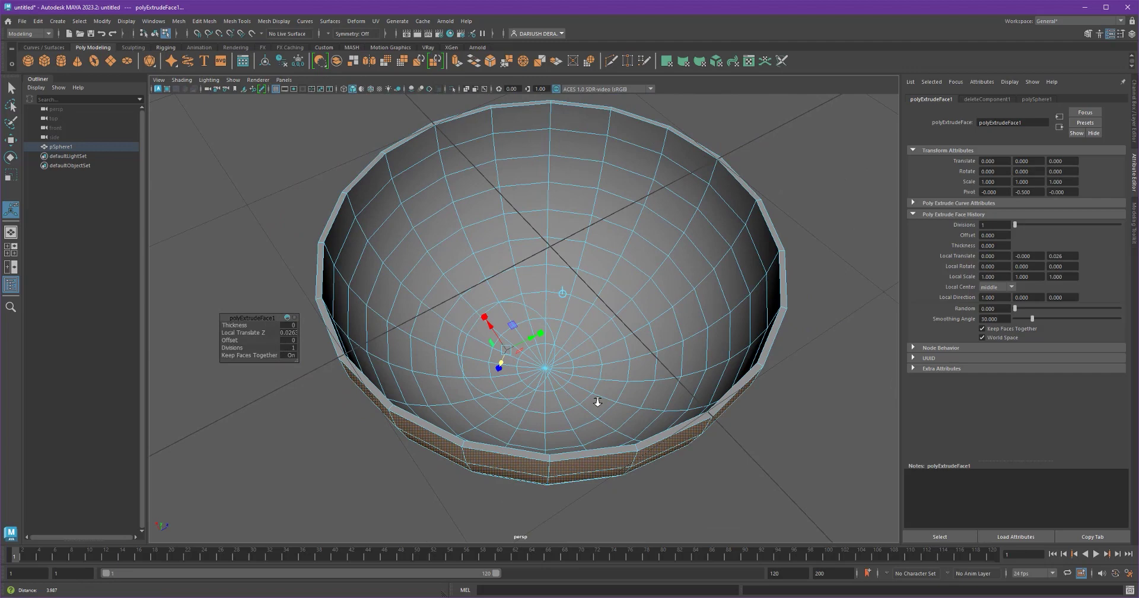
# Switch back to object mode, deselect the bowl and examine its thickened rim
pyautogui.rightClick(666, 341)
pyautogui.click(710, 325)
pyautogui.click(828, 369)
pyautogui.keyDown('alt'); pyautogui.moveTo(828, 369); pyautogui.dragTo(796, 358); pyautogui.keyUp('alt')
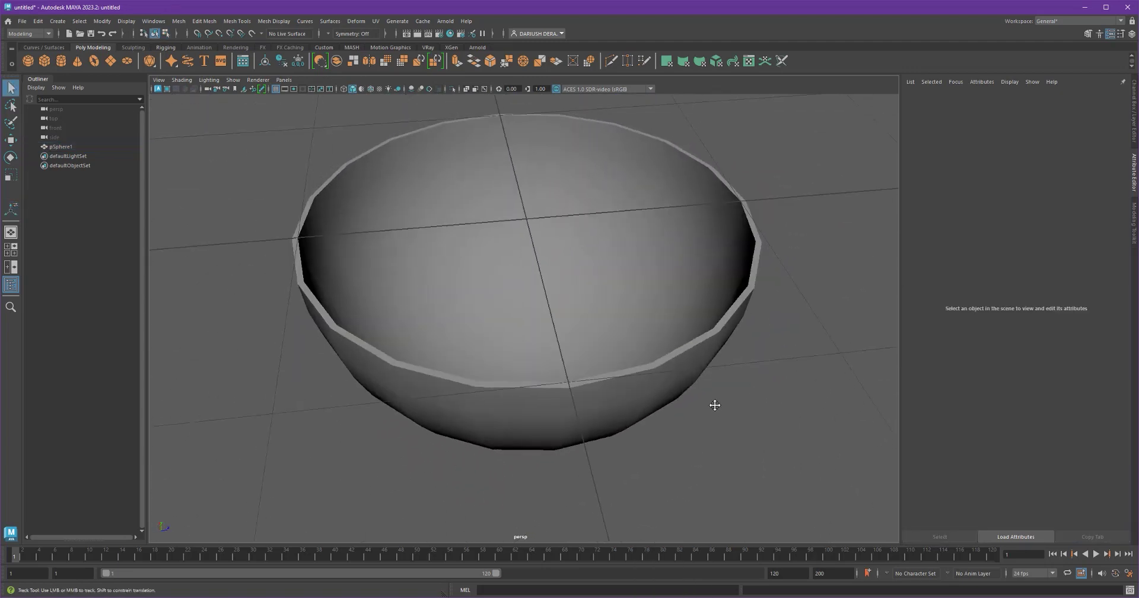
pyautogui.keyDown('alt'); pyautogui.moveTo(714, 401); pyautogui.dragTo(669, 363, button='right'); pyautogui.keyUp('alt')
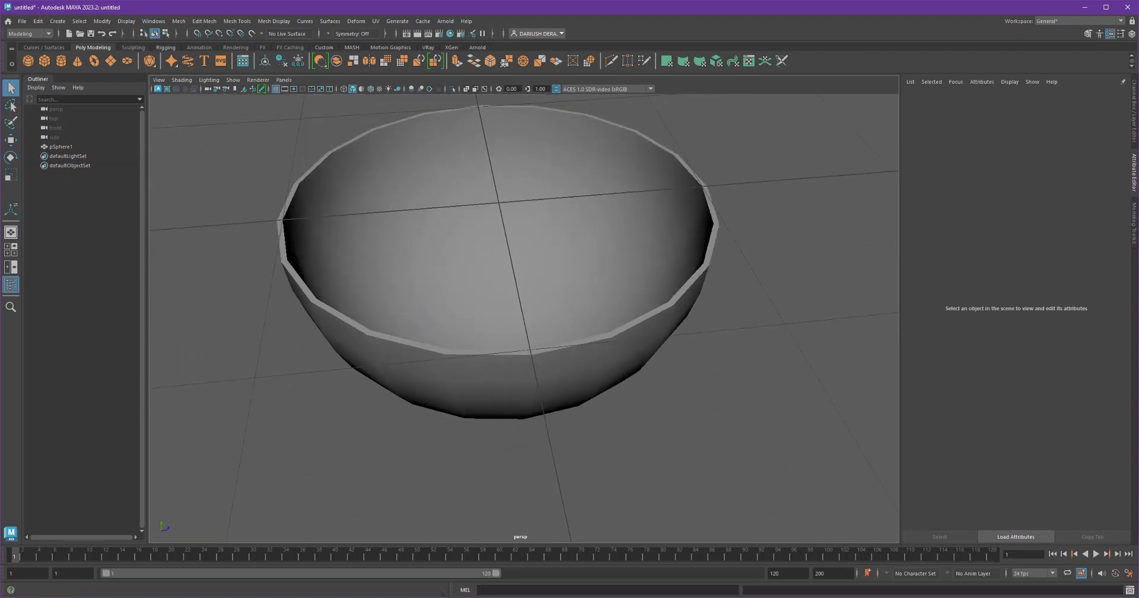